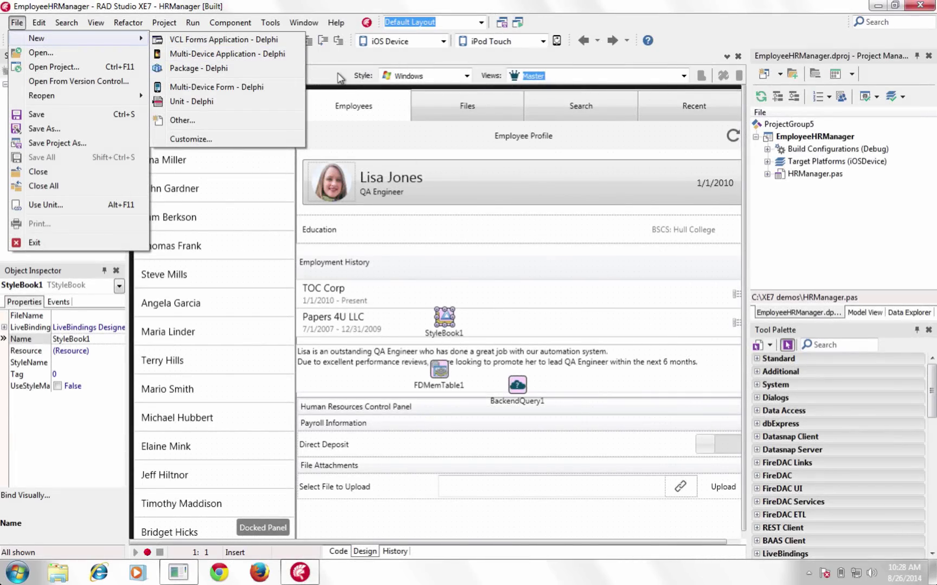
Step: Keep the Windows design style, check the device views, and show the Upload action's code
click(341, 79)
click(467, 77)
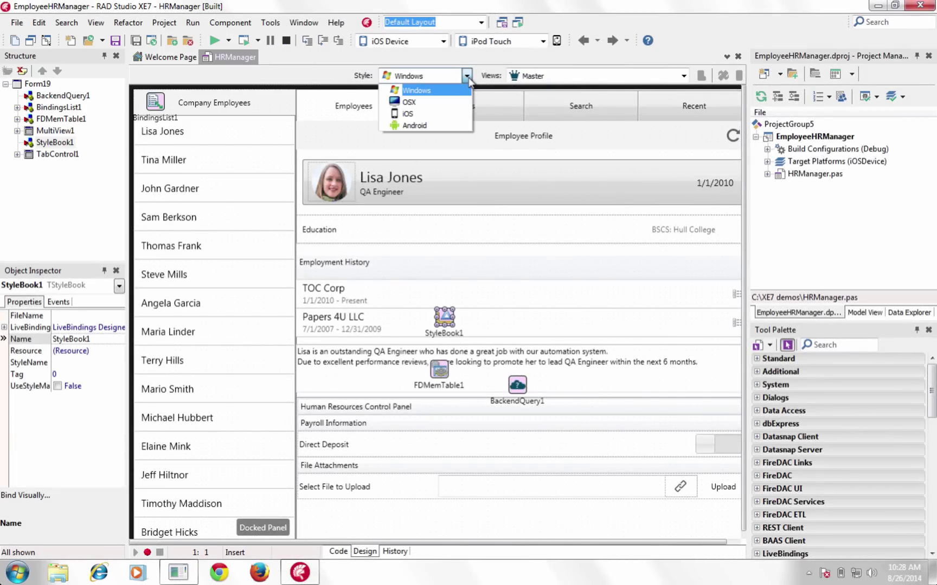
click(416, 90)
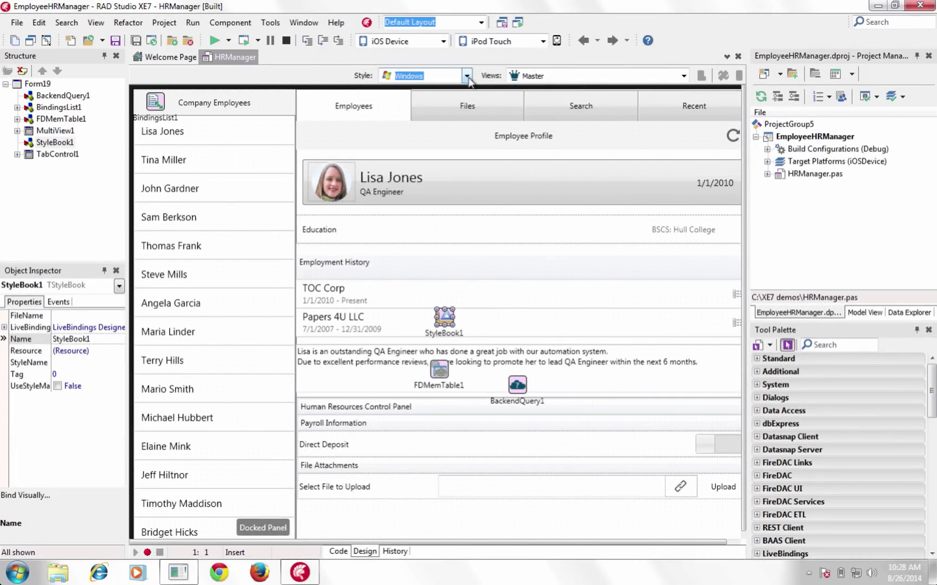
click(683, 76)
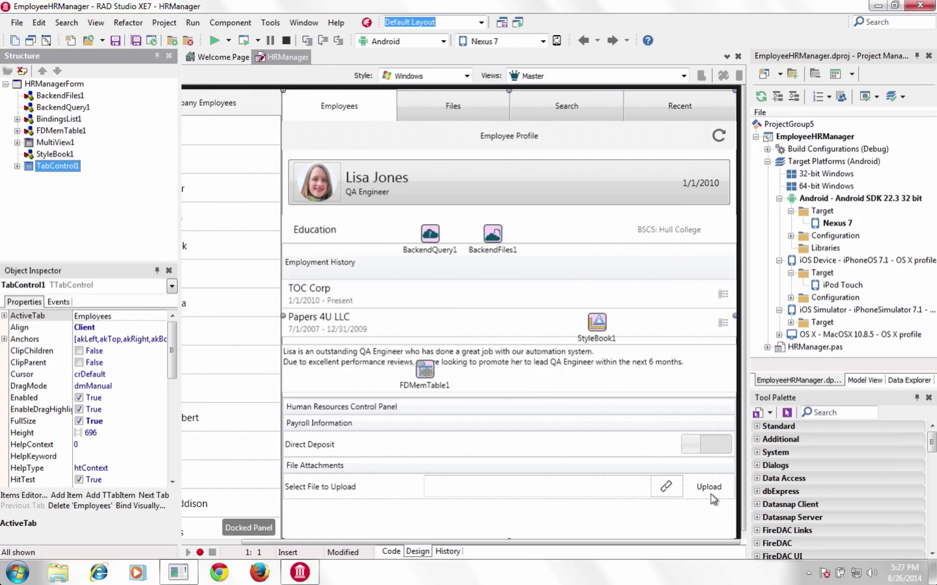
double_click(714, 498)
mouse_move(740, 322)
mouse_down()
mouse_move(740, 346)
mouse_move(741, 288)
mouse_move(742, 355)
mouse_up()
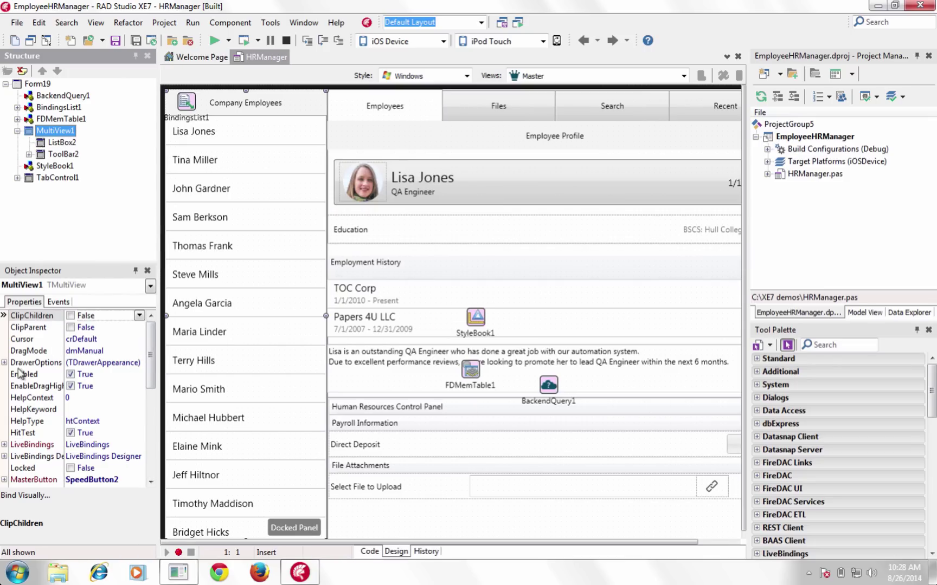
Step: Expand DrawerOptions, PopoverOptions and SplitViewOptions, and check the Mode choices without changing them
click(5, 362)
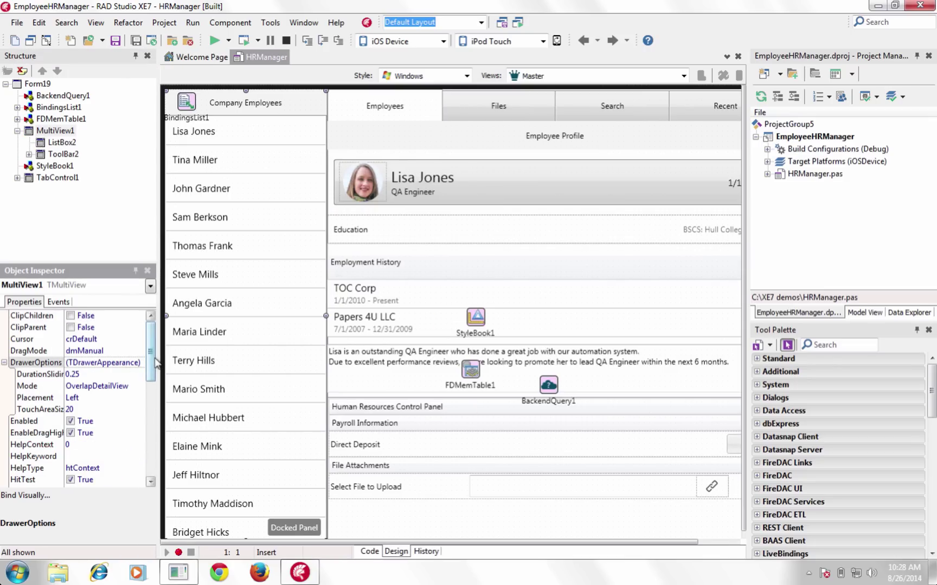
drag(154, 368, 150, 417)
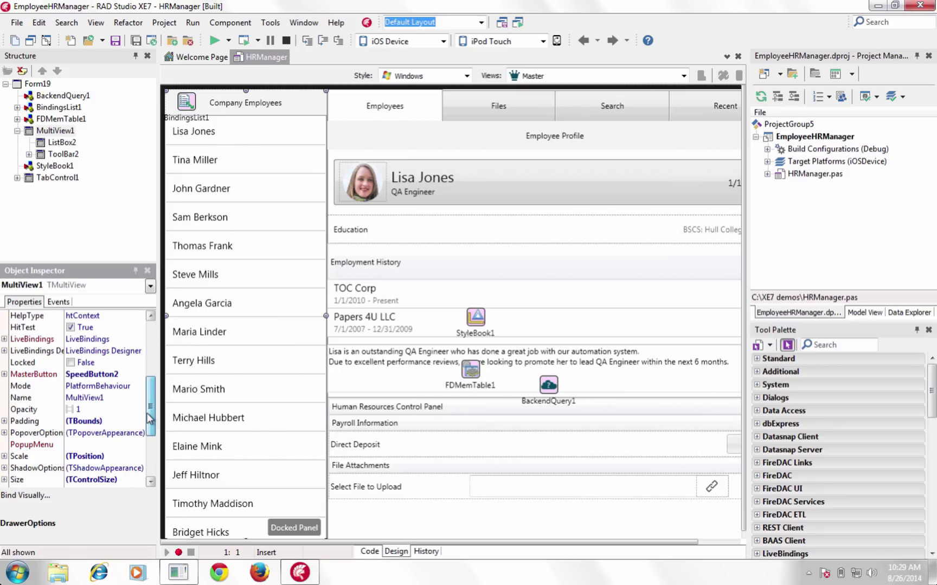
click(103, 387)
click(140, 386)
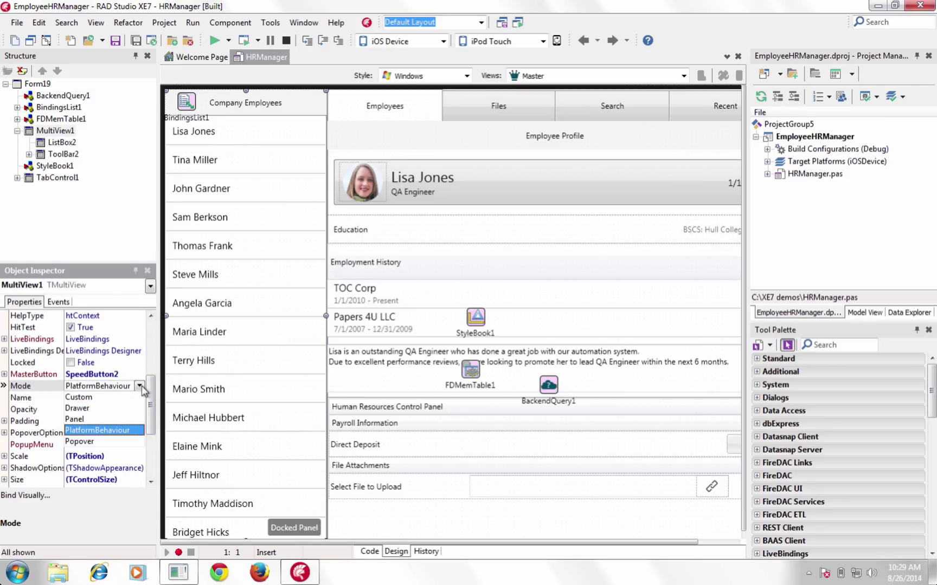
click(142, 388)
click(11, 433)
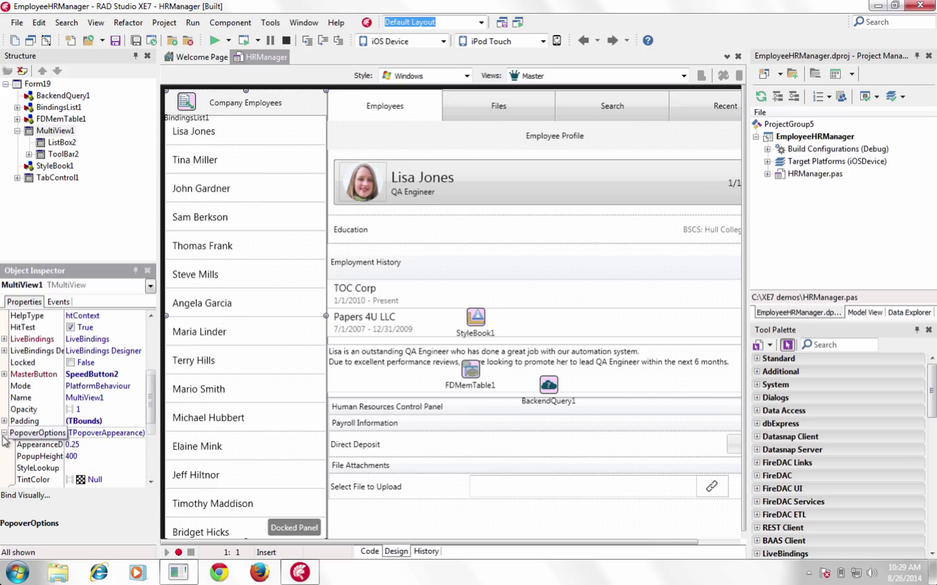
drag(151, 399, 151, 439)
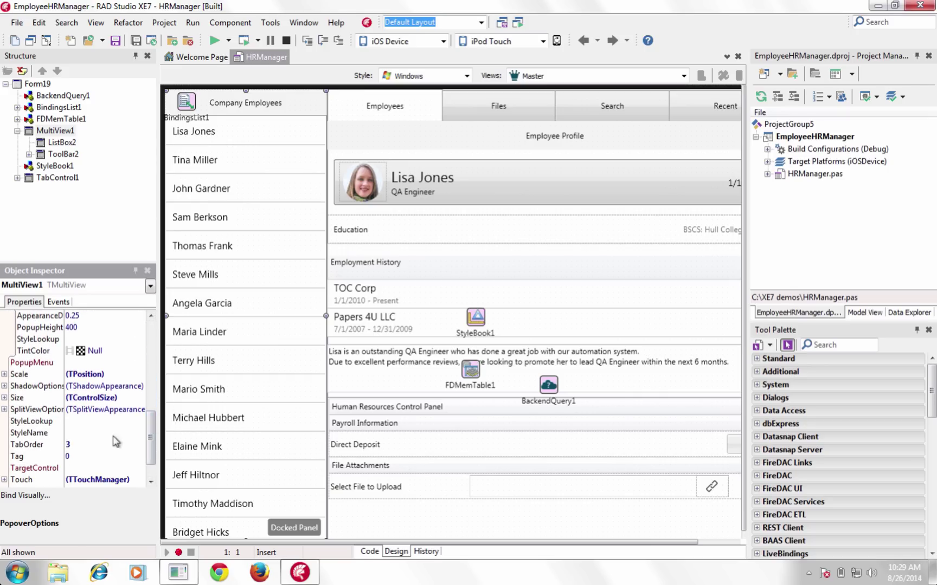
click(4, 410)
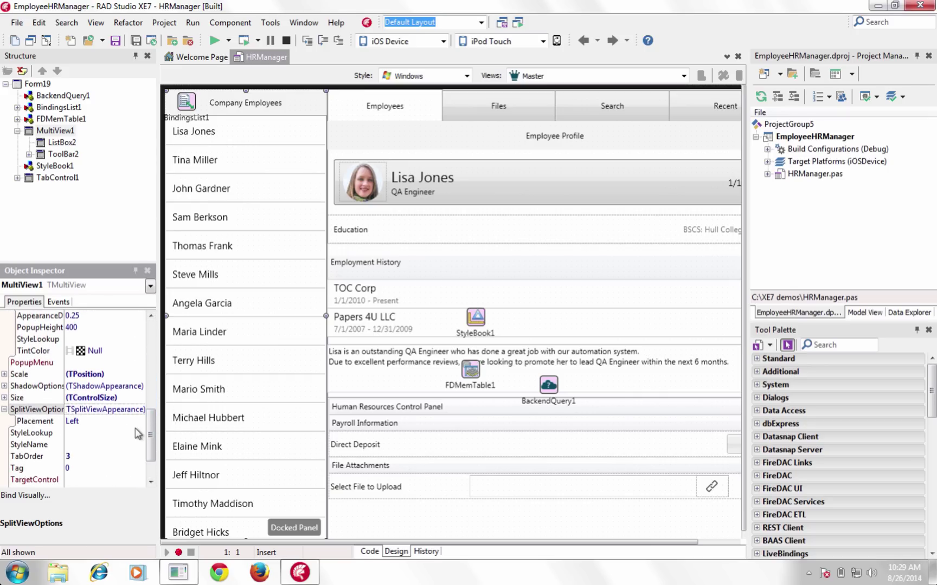
Step: Preview the employee form in the iPhone 4" and iPad views
click(585, 75)
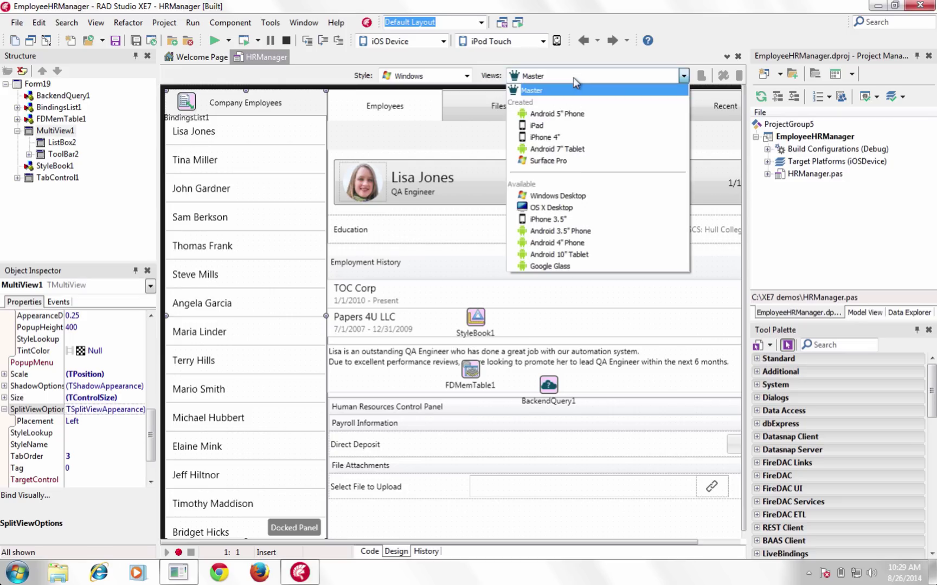
click(553, 137)
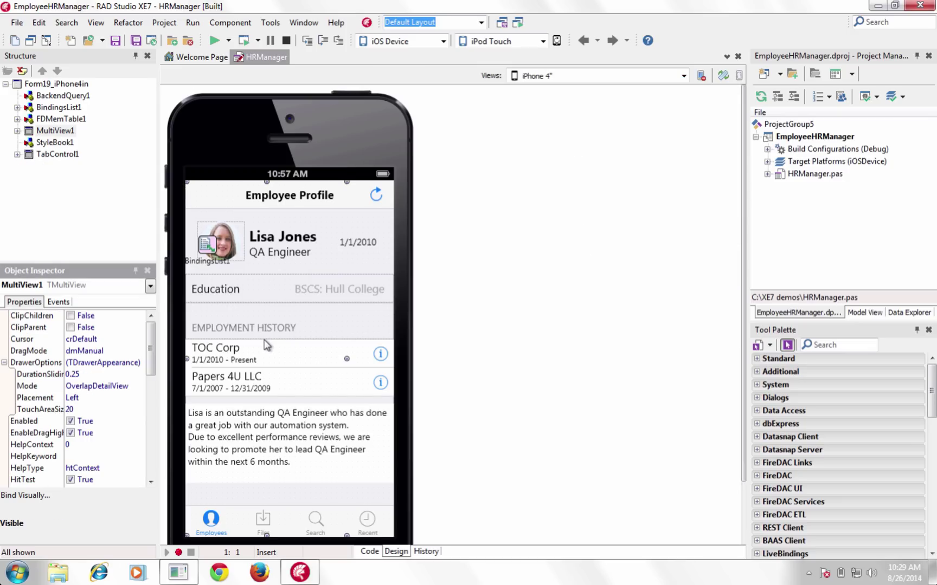
click(600, 76)
click(553, 136)
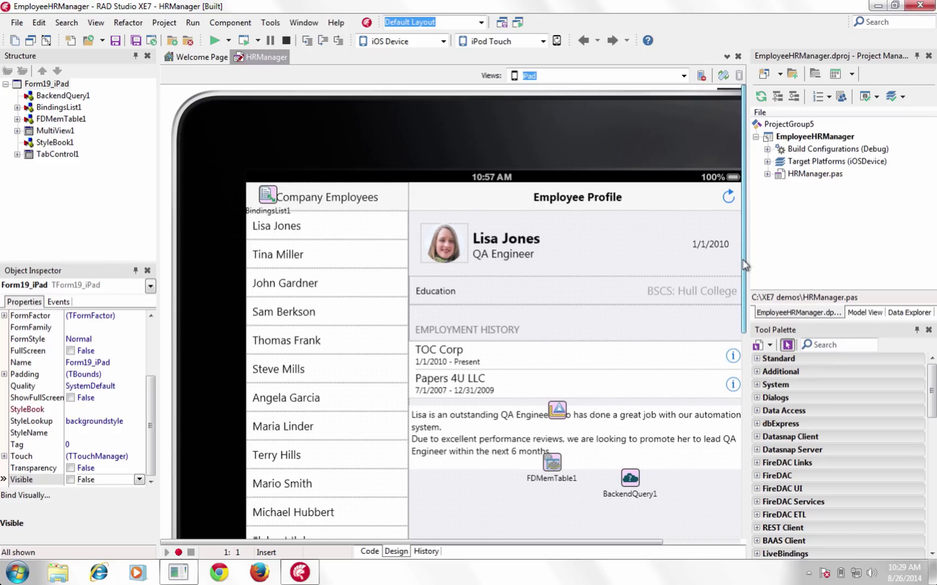
drag(745, 263, 744, 458)
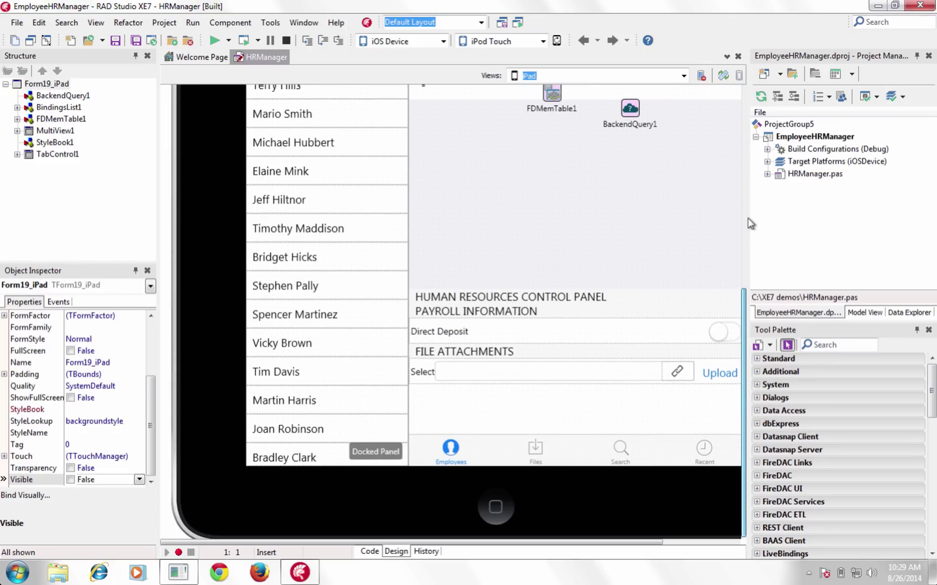
drag(744, 395, 748, 174)
Step: Preview the Android 7" Tablet and Surface Pro views, then run the HR app on Android
click(683, 76)
click(563, 147)
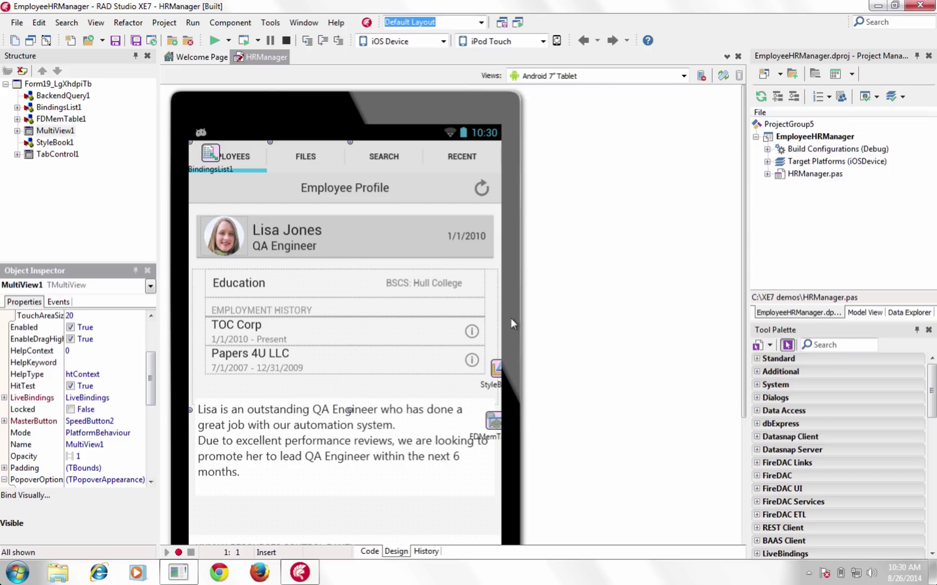
click(557, 76)
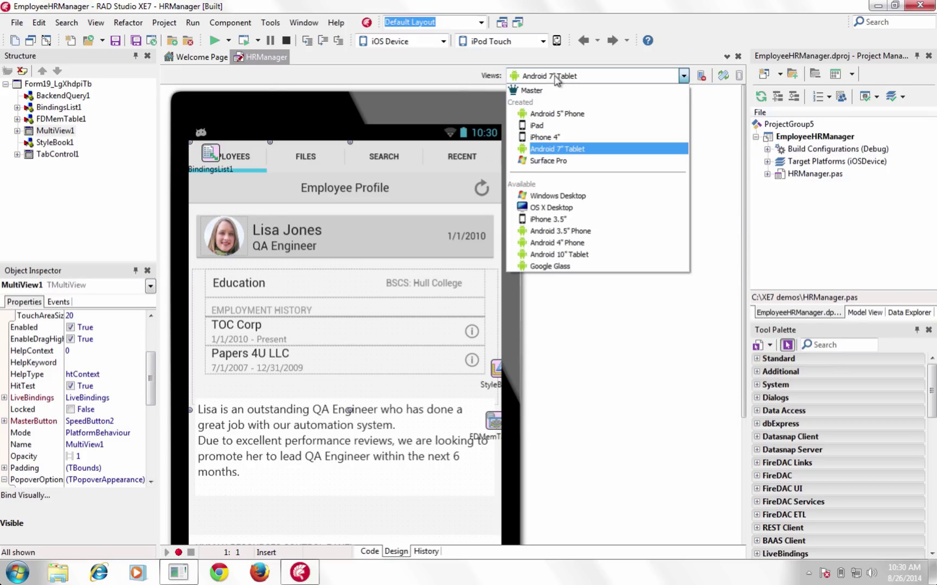
click(547, 160)
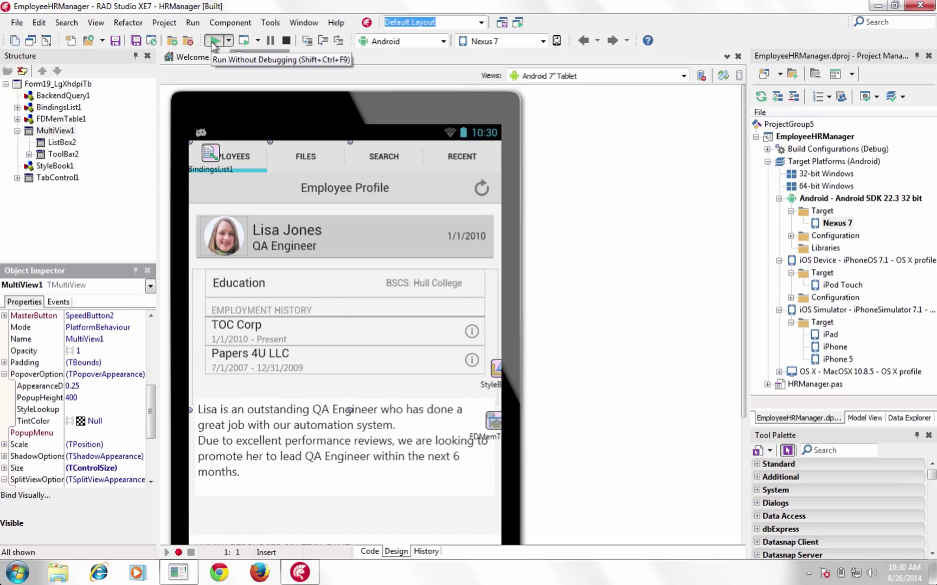
click(215, 41)
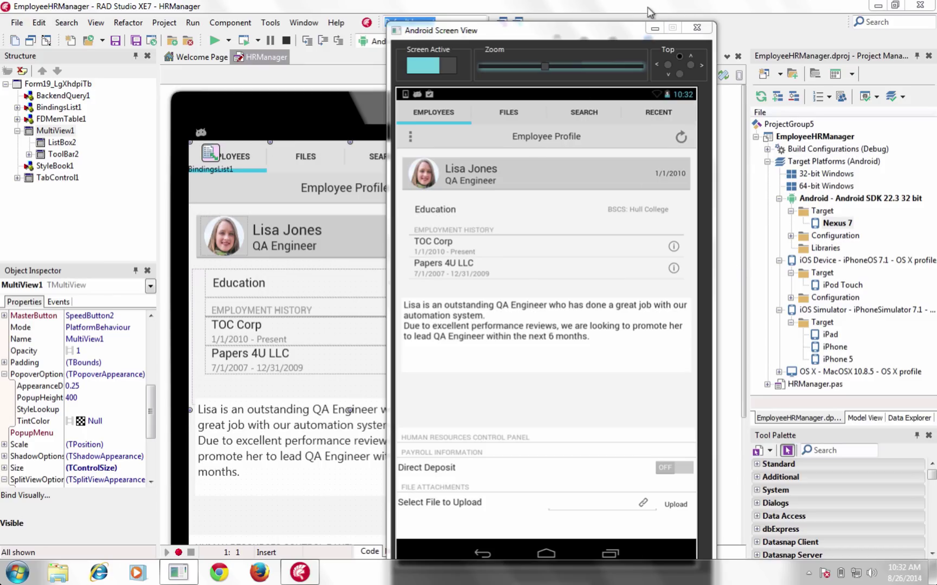
Step: Hide the Android screen view, make iPod Touch the target, and run the HR app
click(654, 29)
double_click(839, 288)
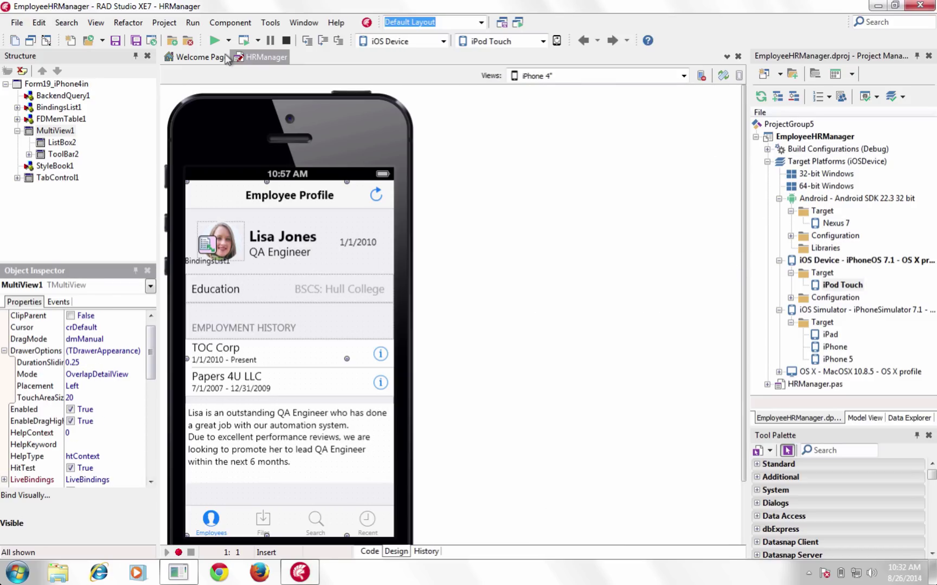
click(216, 41)
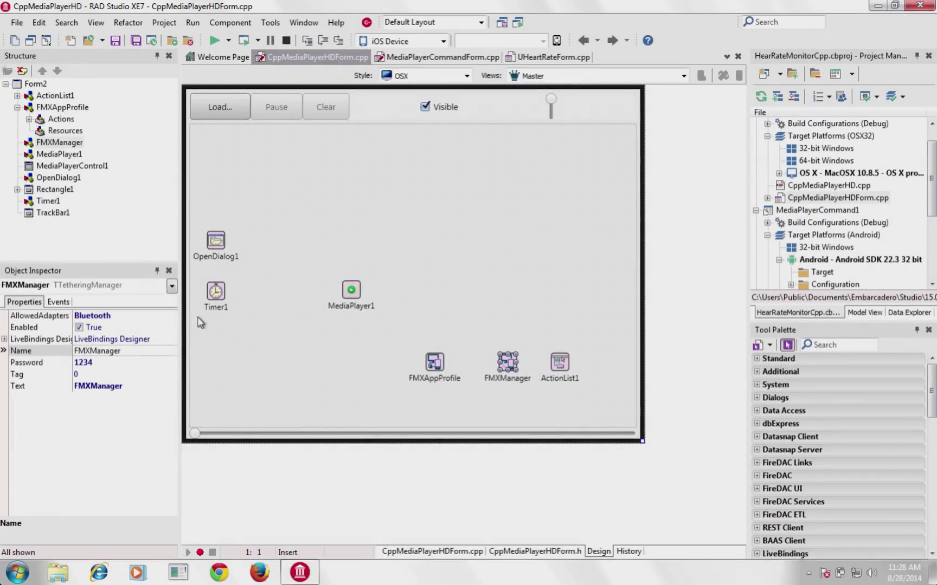
Step: Keep AllowedAdapters as Bluetooth on the tethering managers of both media player forms
click(109, 316)
click(172, 316)
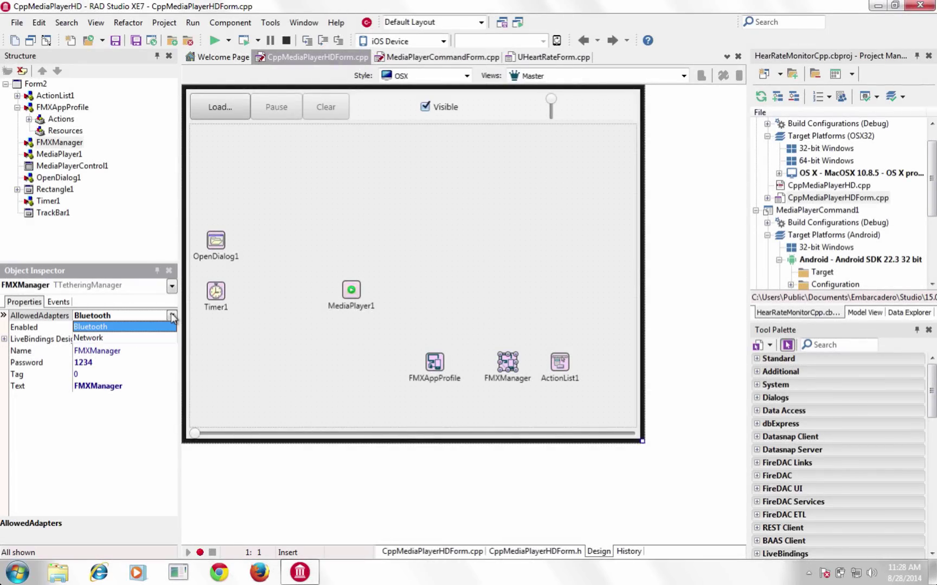
click(90, 327)
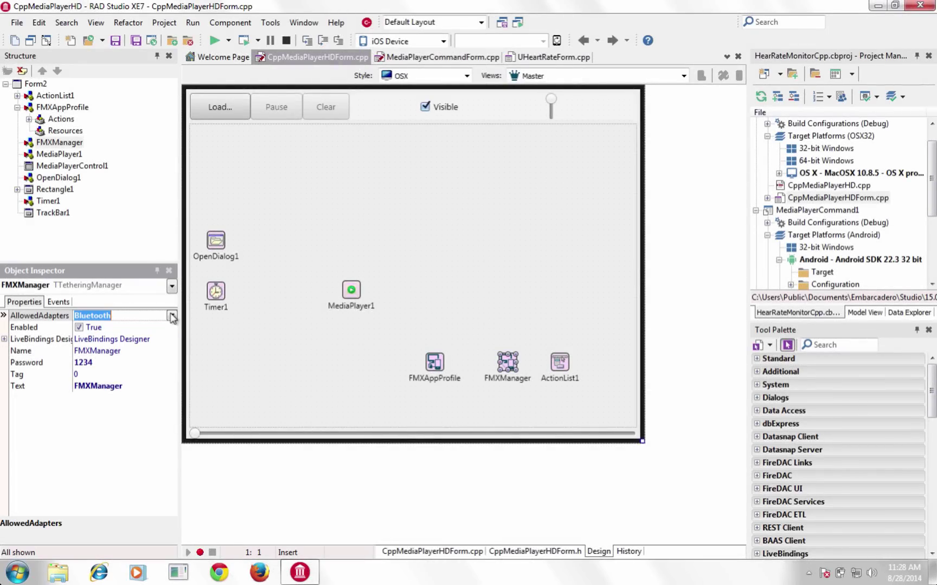
click(445, 58)
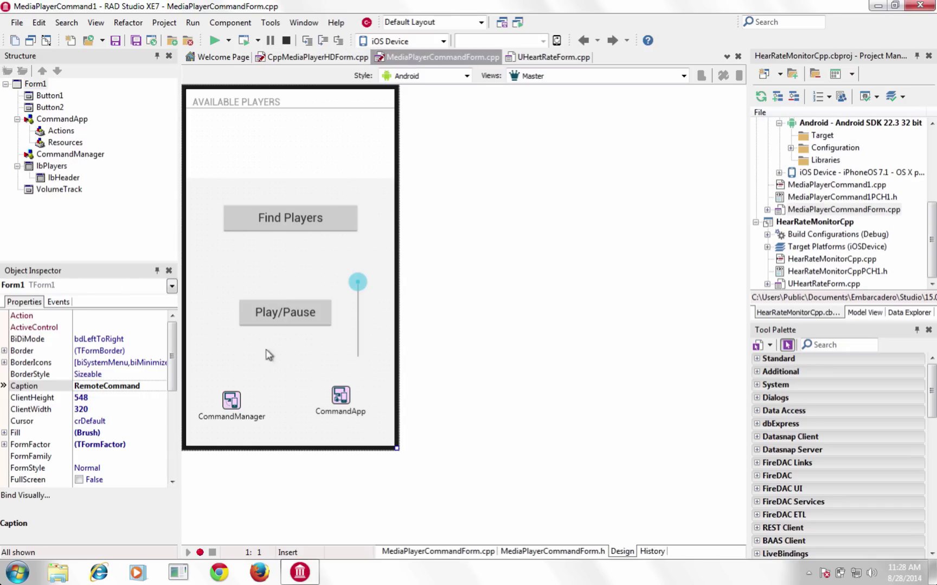
click(231, 400)
click(110, 316)
click(173, 316)
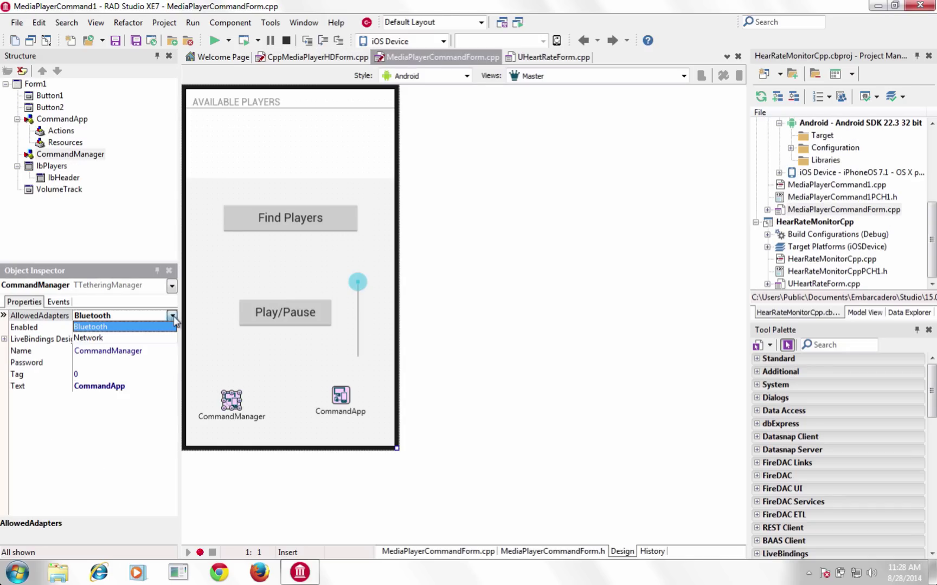
click(90, 326)
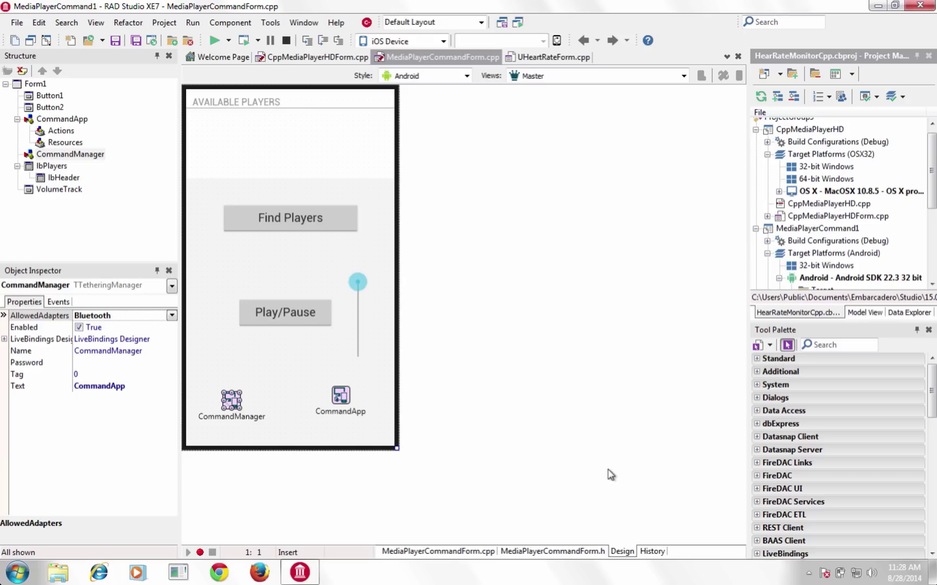
Step: Make CppMediaPlayerHD the active project and run it on the Mac
click(315, 57)
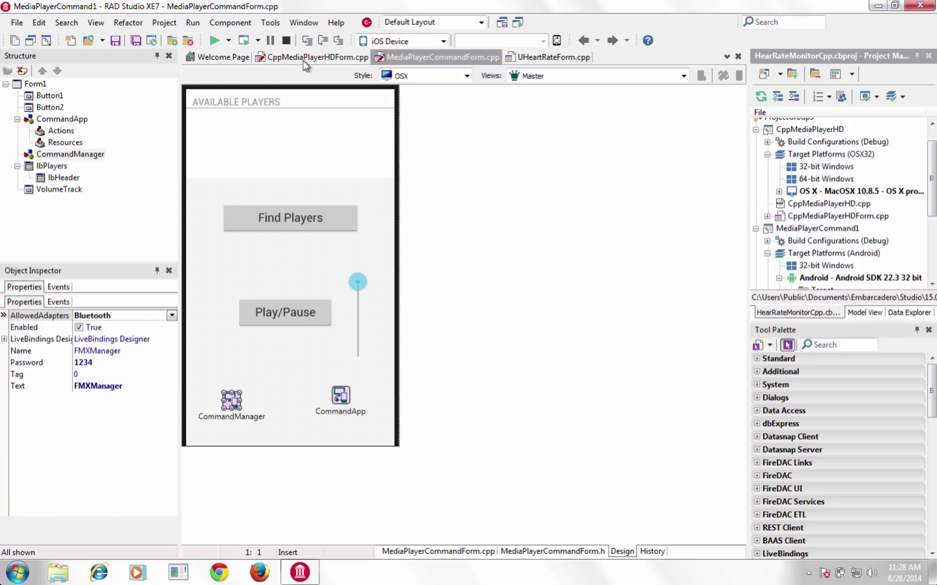
scroll(832, 131, up, 2)
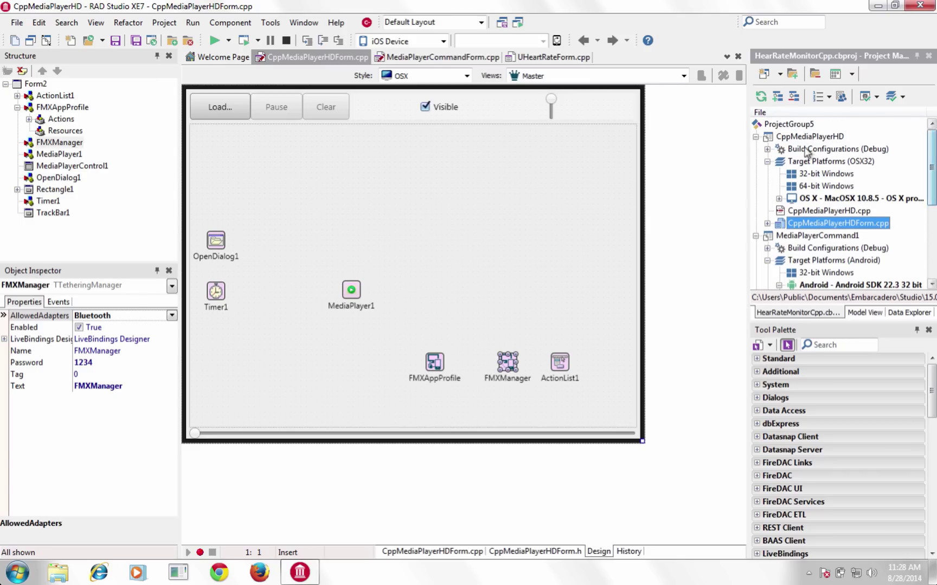
click(810, 136)
double_click(811, 137)
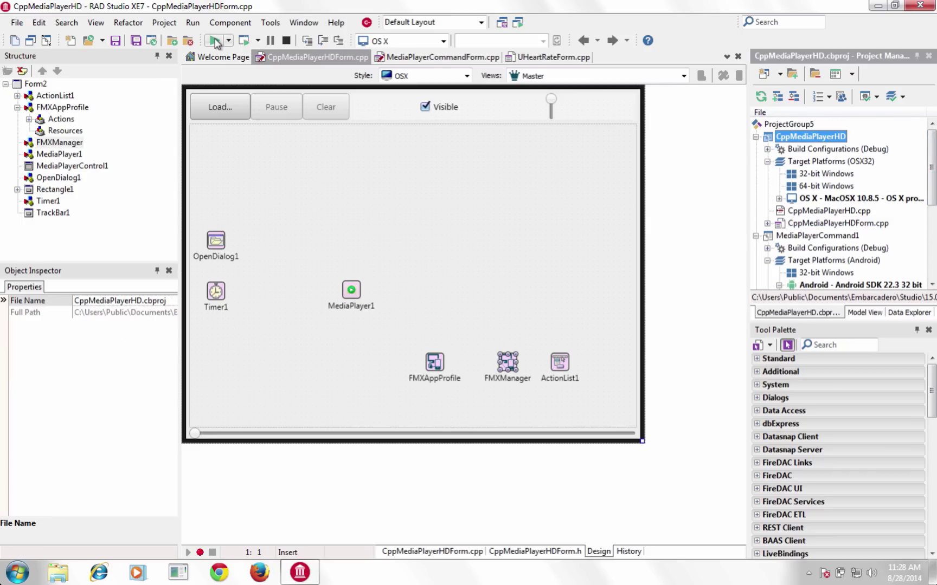
click(218, 40)
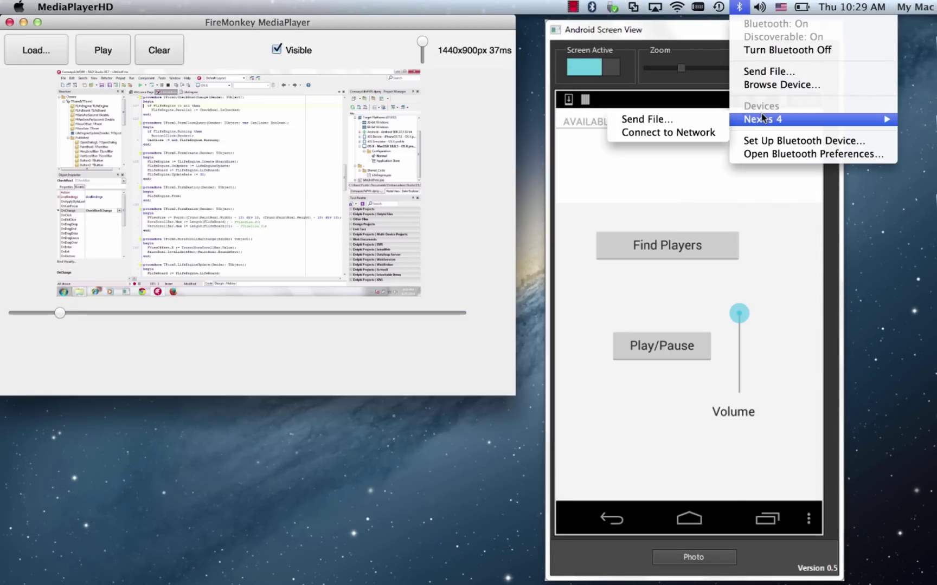
Step: Close the macOS Bluetooth devices menu
click(665, 37)
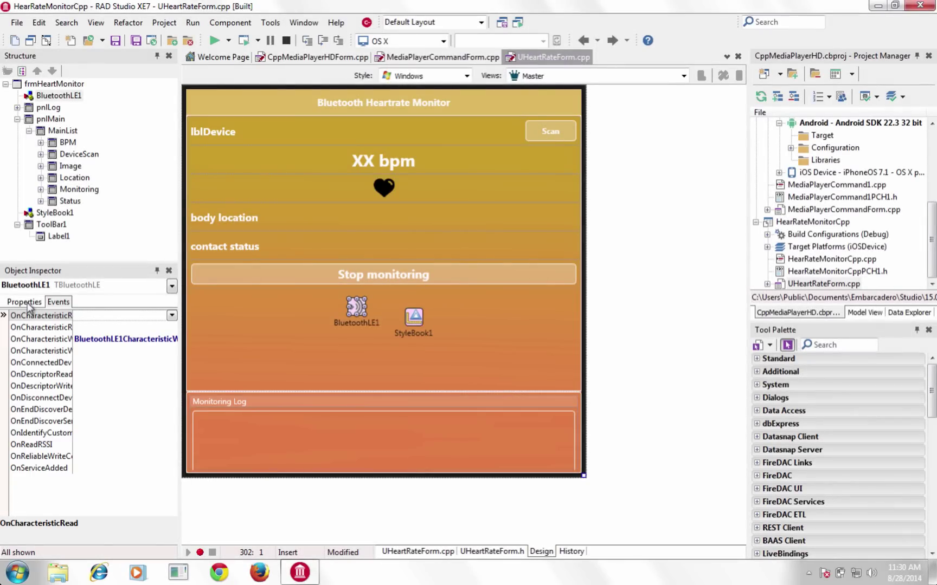
Step: Show the Bluetooth LE component's properties and highlight the GetServiceAndCharacteristics loop in code
click(25, 303)
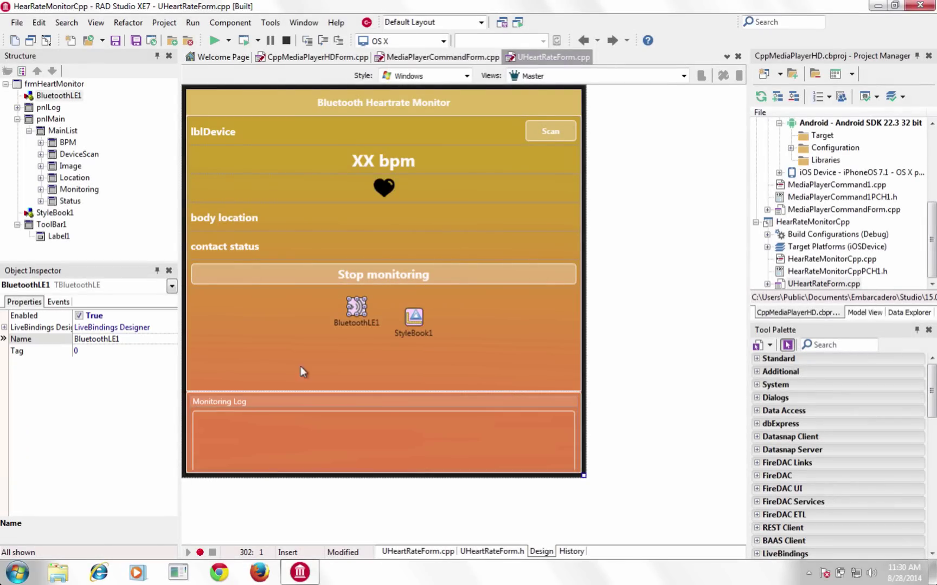
click(427, 551)
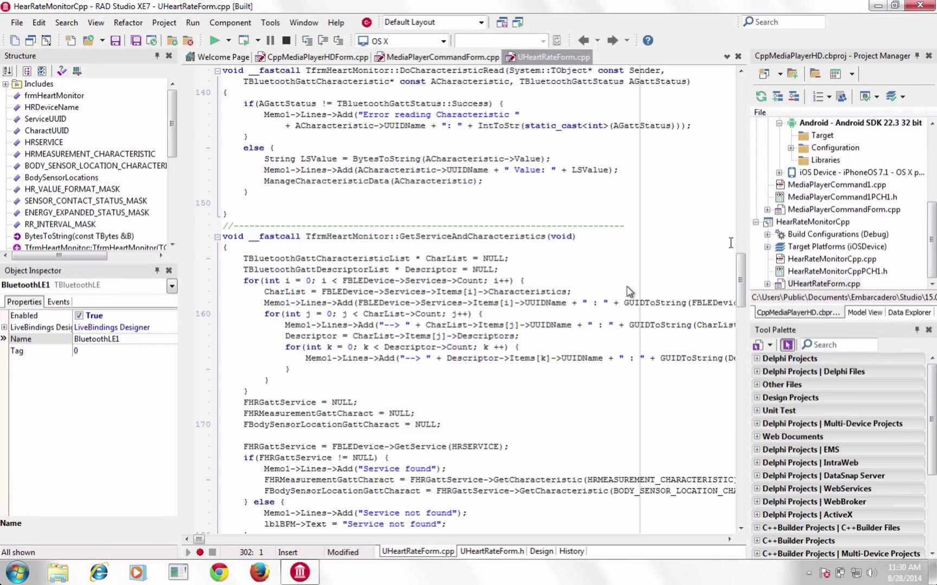
drag(740, 277, 740, 269)
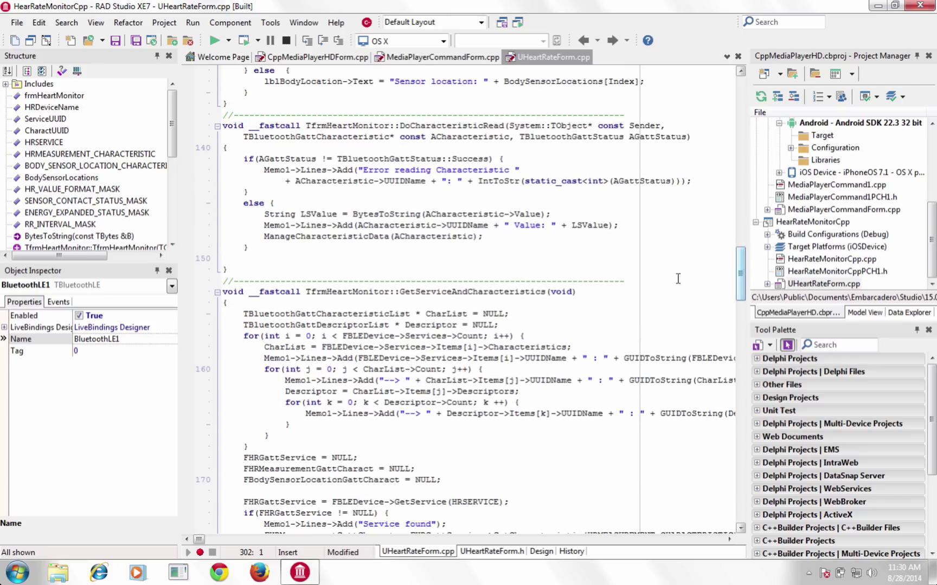
mouse_move(233, 314)
mouse_down()
mouse_move(592, 338)
mouse_move(591, 417)
mouse_up()
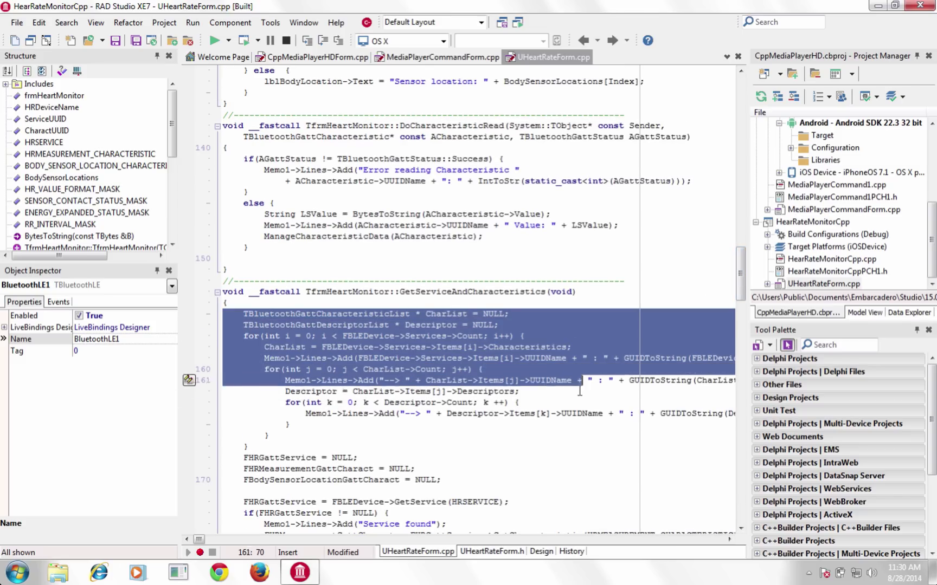
click(556, 258)
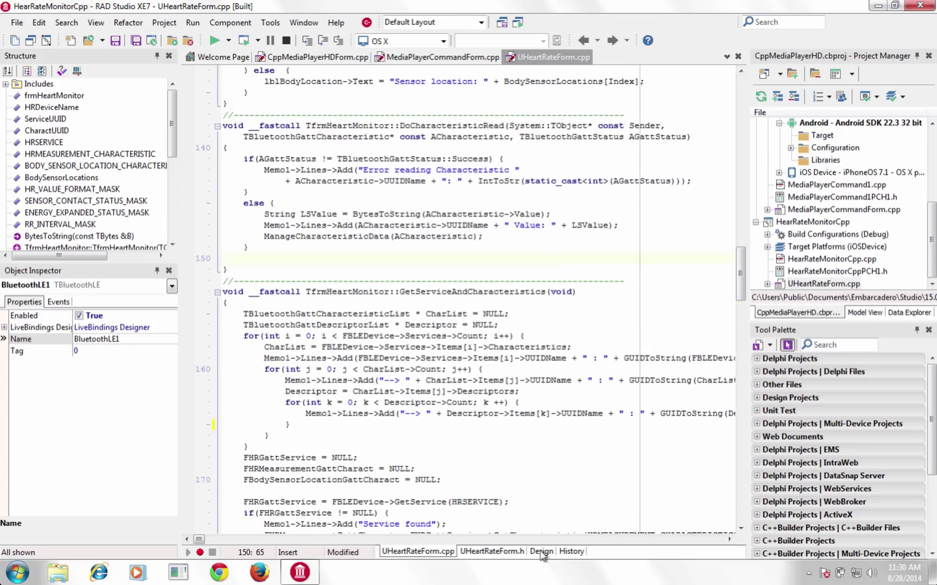
click(541, 551)
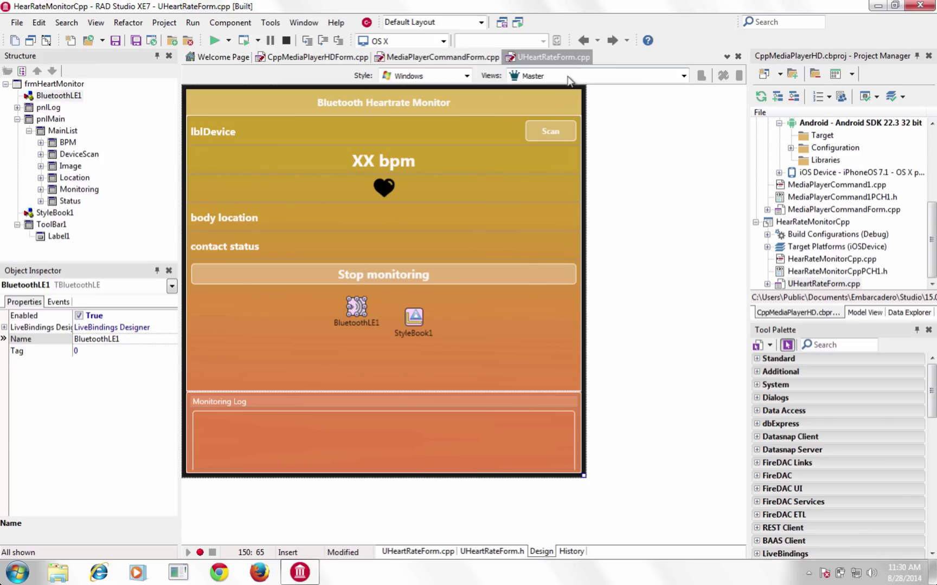
Step: Preview the heart rate form in iPhone 4" and Android 5" Phone layouts
click(569, 76)
click(550, 121)
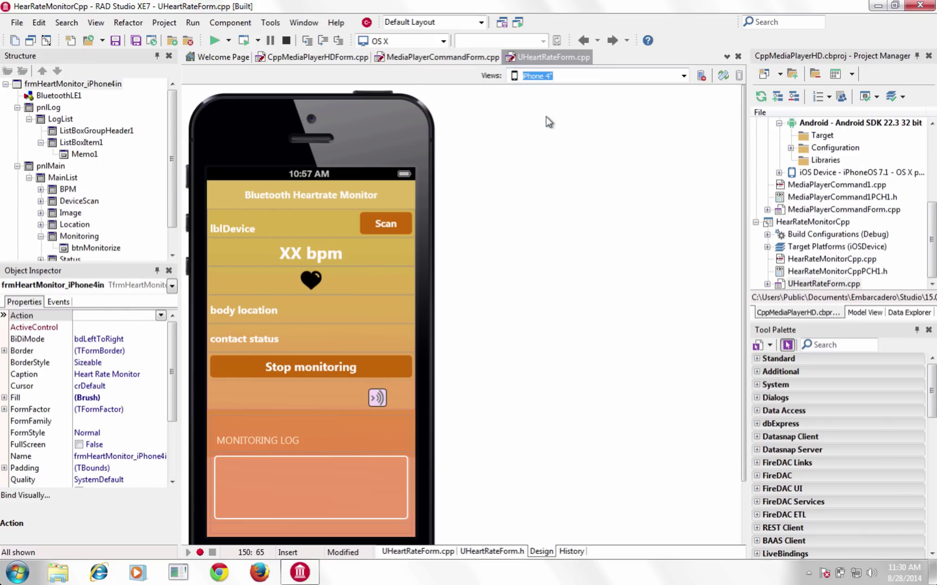
click(558, 76)
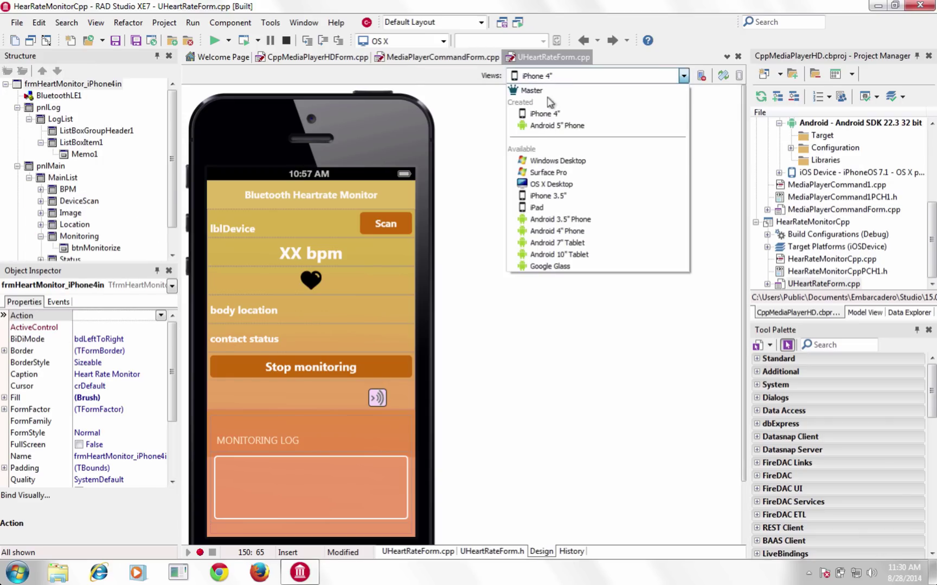
click(552, 126)
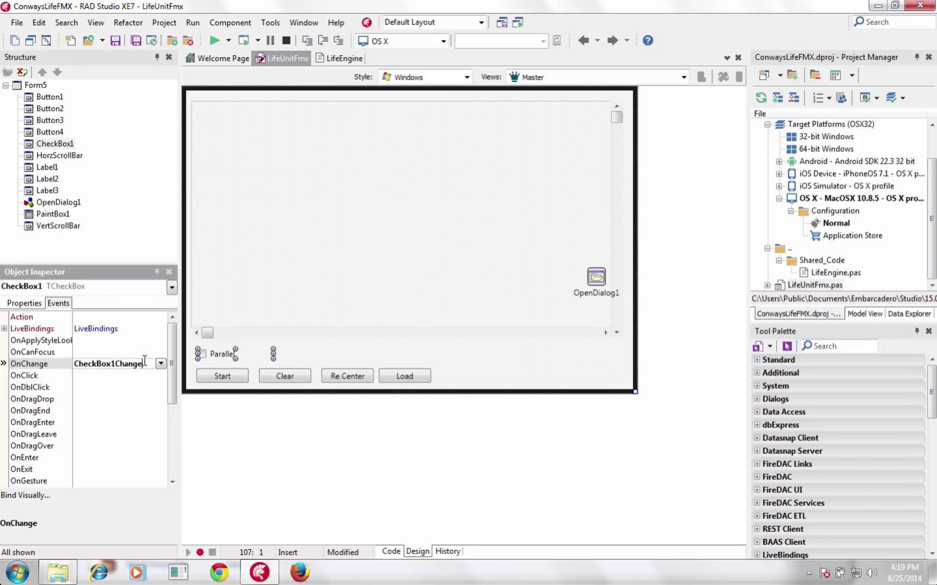
Step: Highlight CheckBox1's OnChange Parallel-flag code and the TParallel.For loop in LifeEngine
double_click(109, 364)
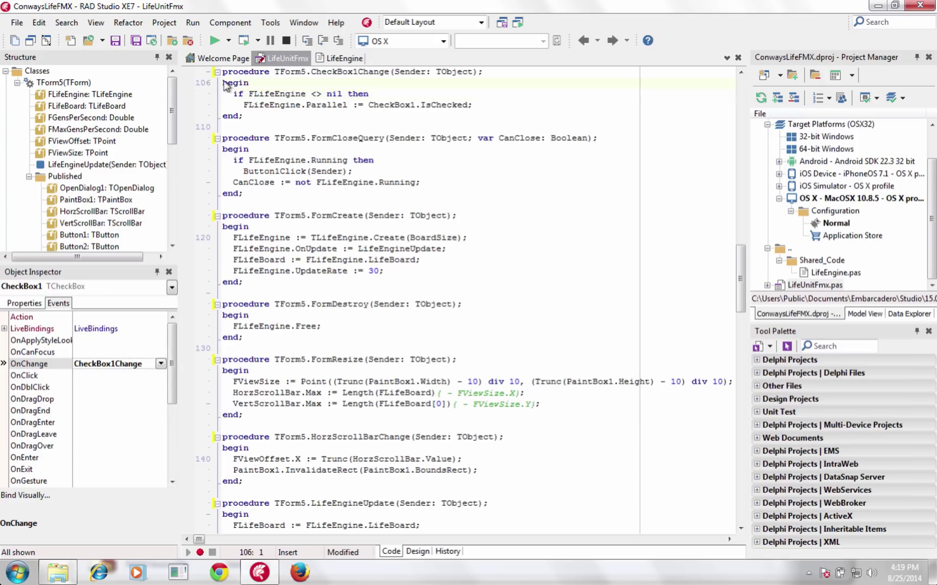
drag(223, 82, 472, 117)
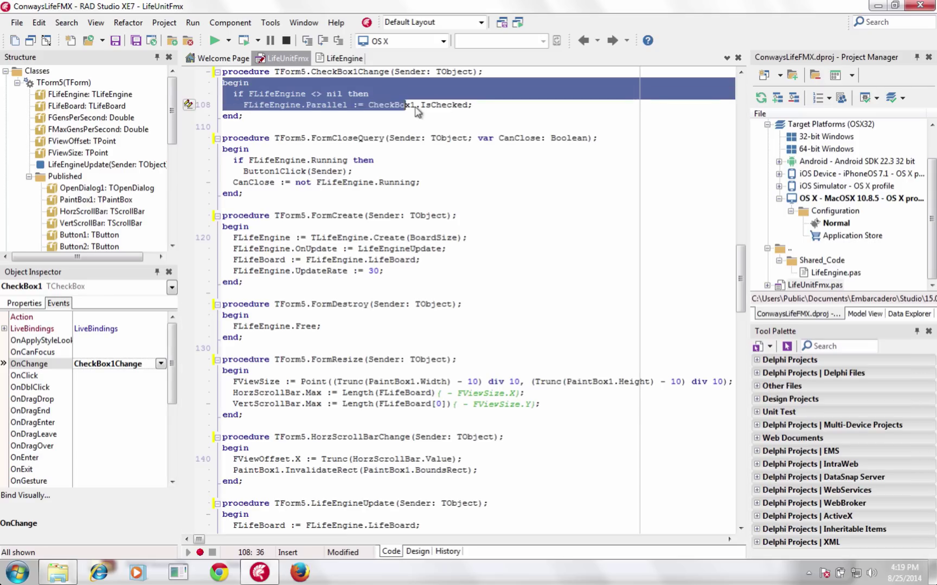
click(343, 58)
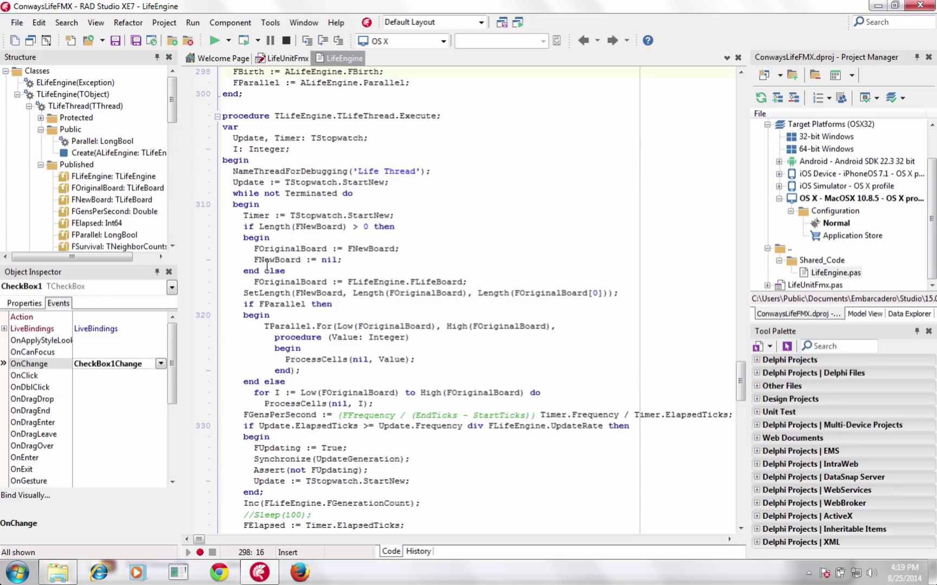
drag(237, 304, 577, 374)
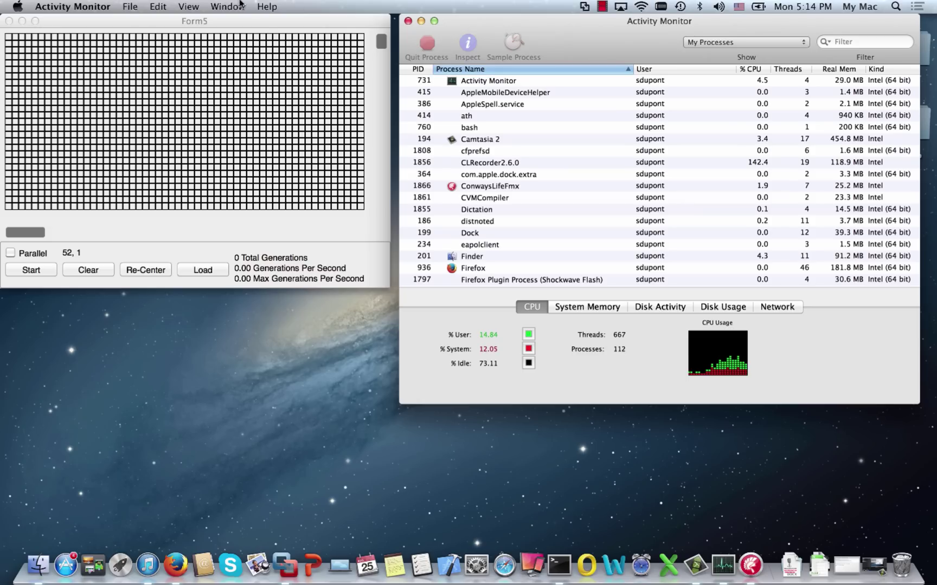
Step: Show per-core CPU usage, load ACORN.LIF, run it re-centred, and enable Parallel
click(228, 7)
click(235, 69)
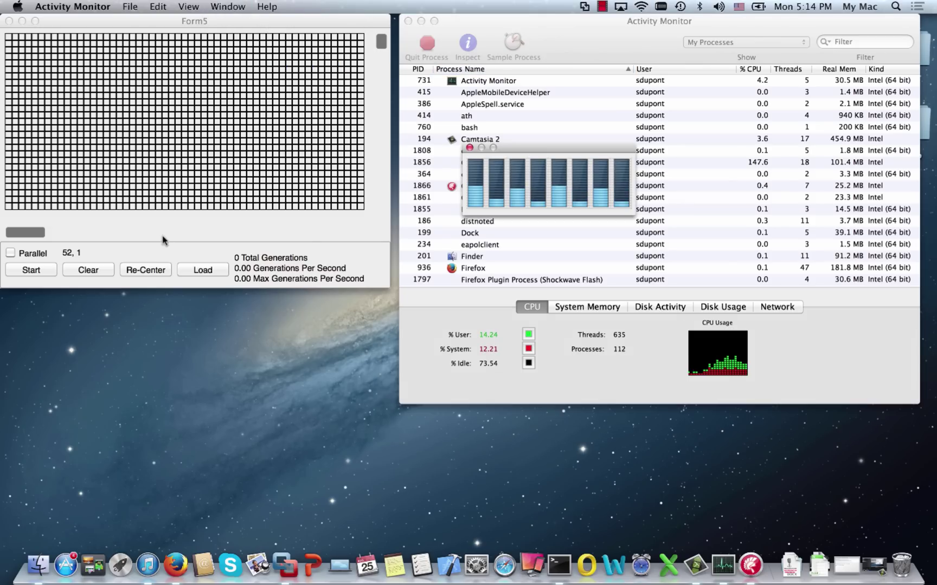
click(202, 270)
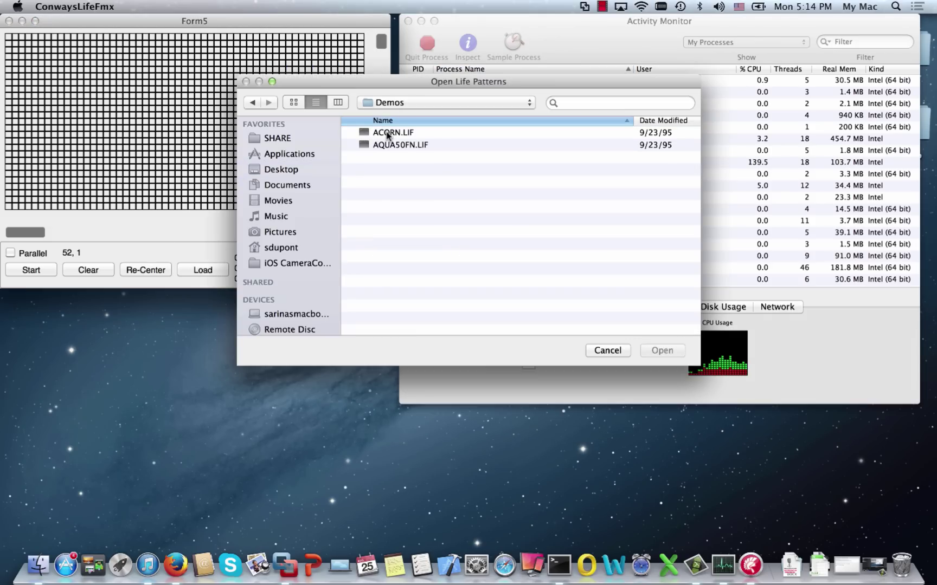
click(389, 135)
click(146, 270)
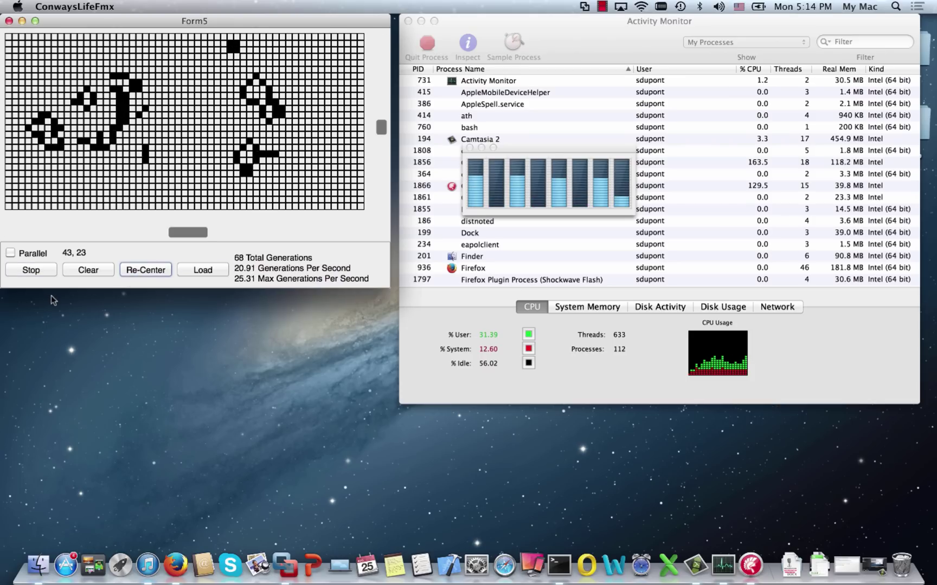
click(11, 253)
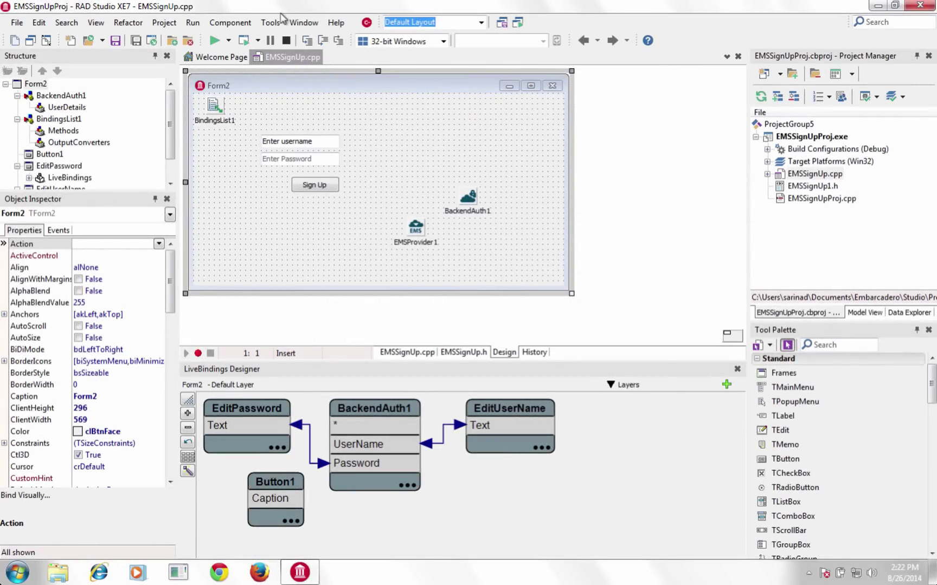
Step: Launch the EMS Server, complete its setup wizard with sample data, and open the web console
click(270, 22)
click(293, 235)
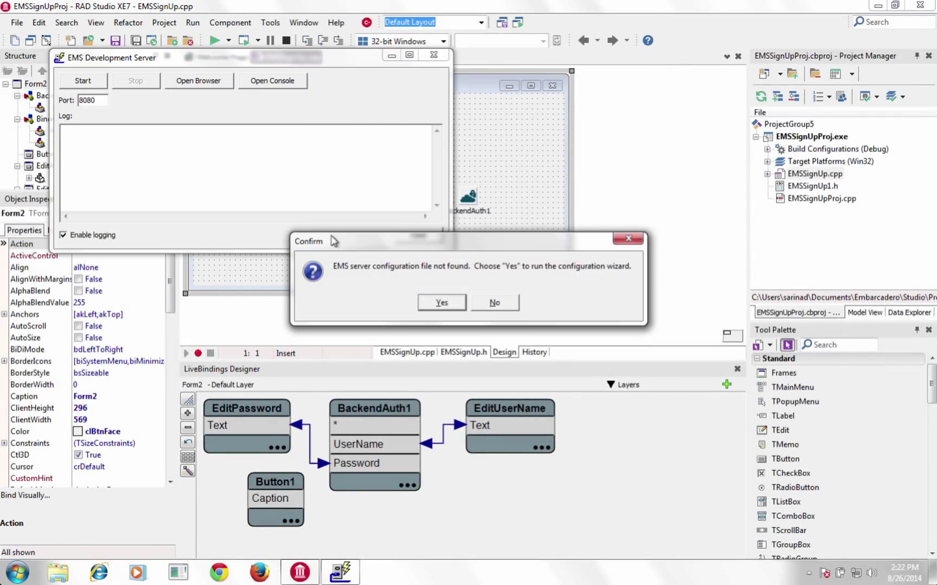
click(441, 303)
click(359, 394)
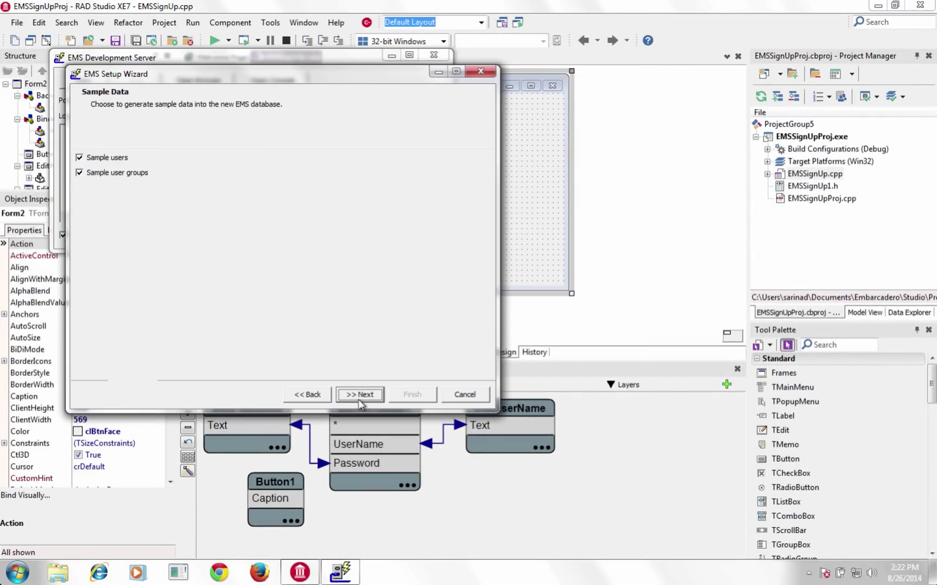
click(360, 394)
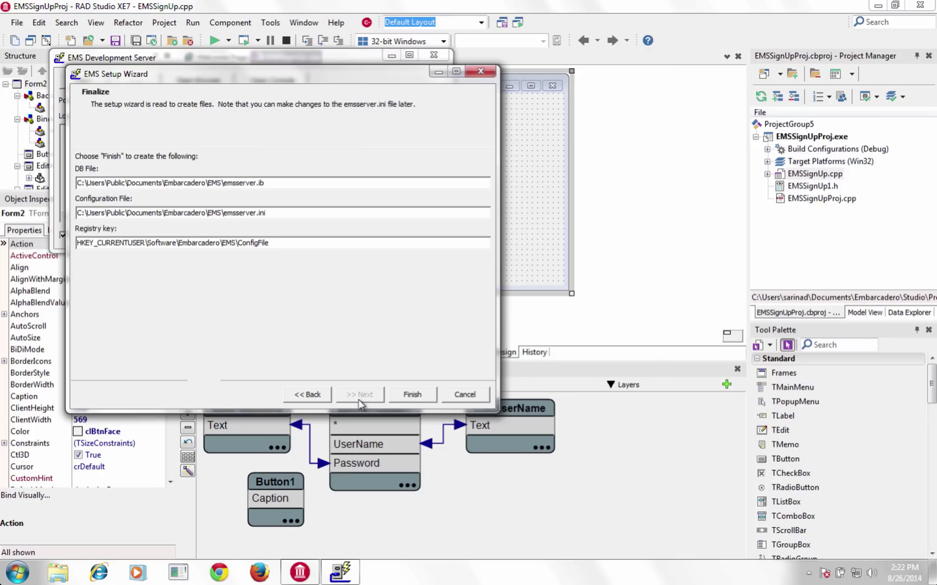
click(413, 395)
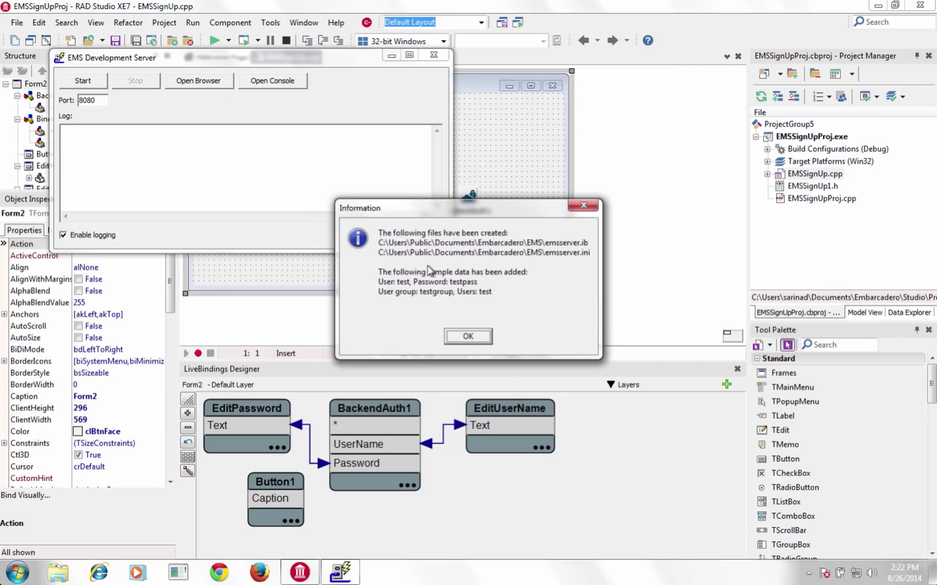
click(467, 336)
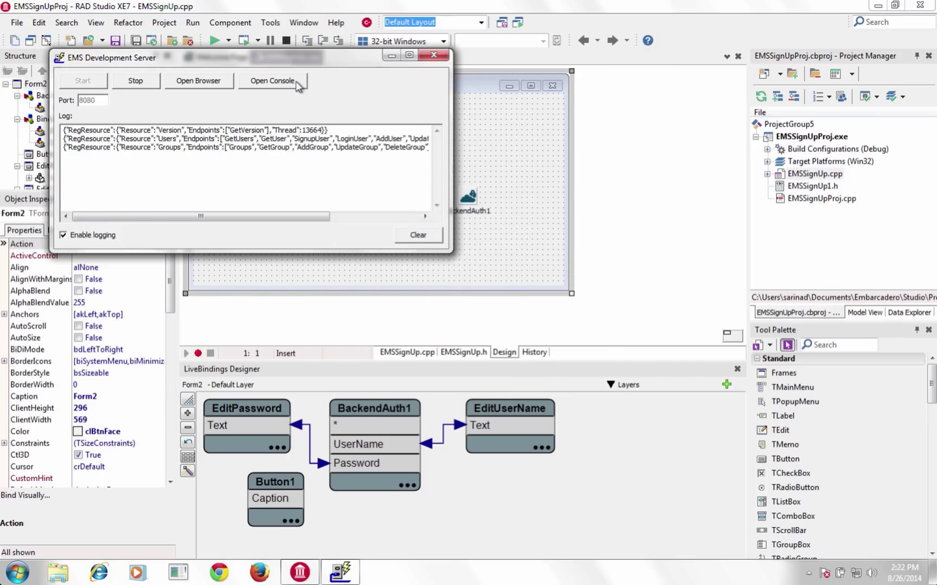
click(272, 81)
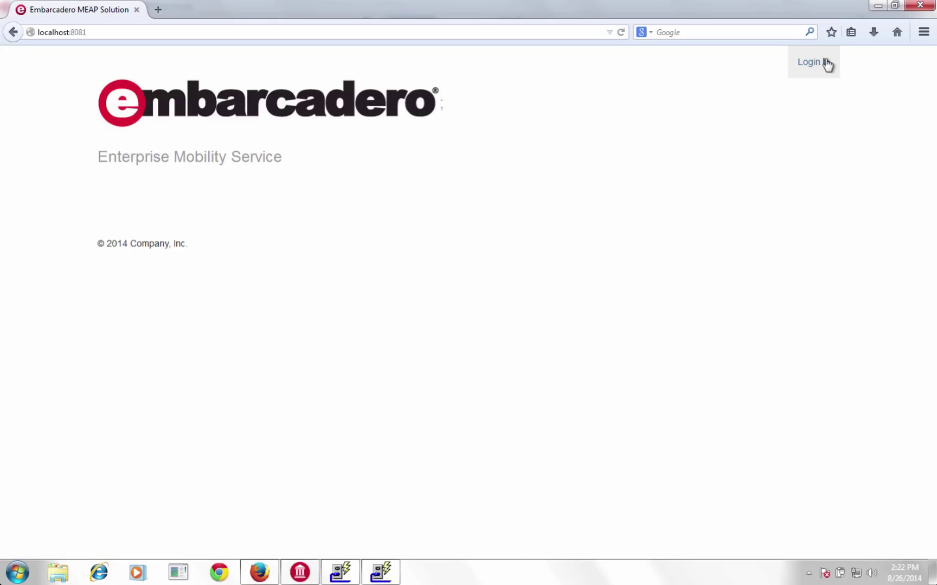
Step: Sign in to the EMS Web Console with the suggested username and open Total Users analytics
click(813, 61)
text(co)
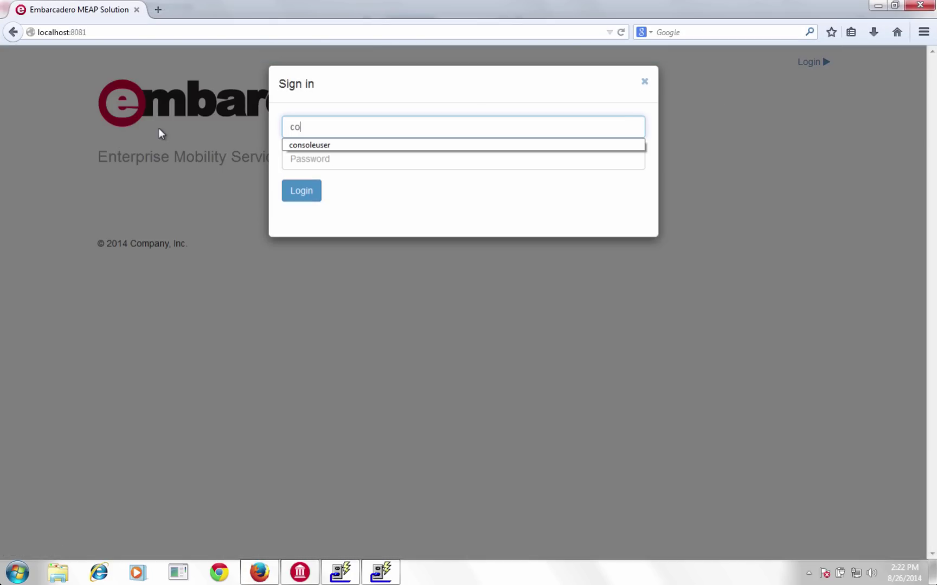
text(nsoleuser)
key(Tab)
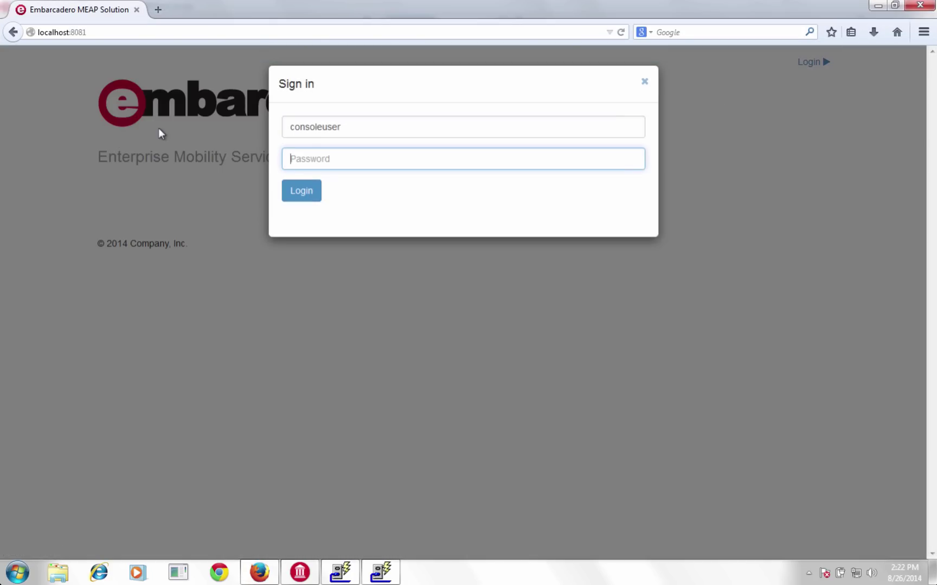
text(•••••••••••)
key(Return)
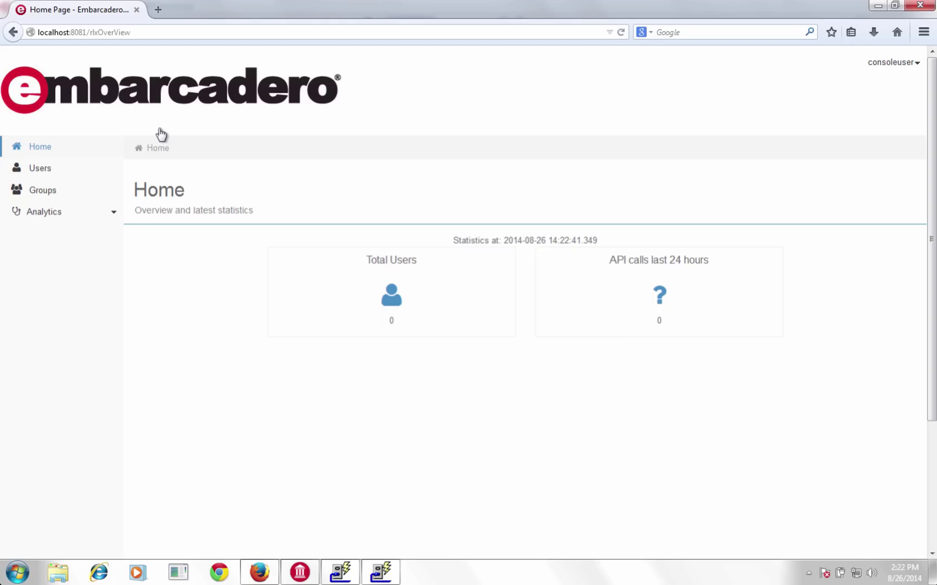
click(391, 298)
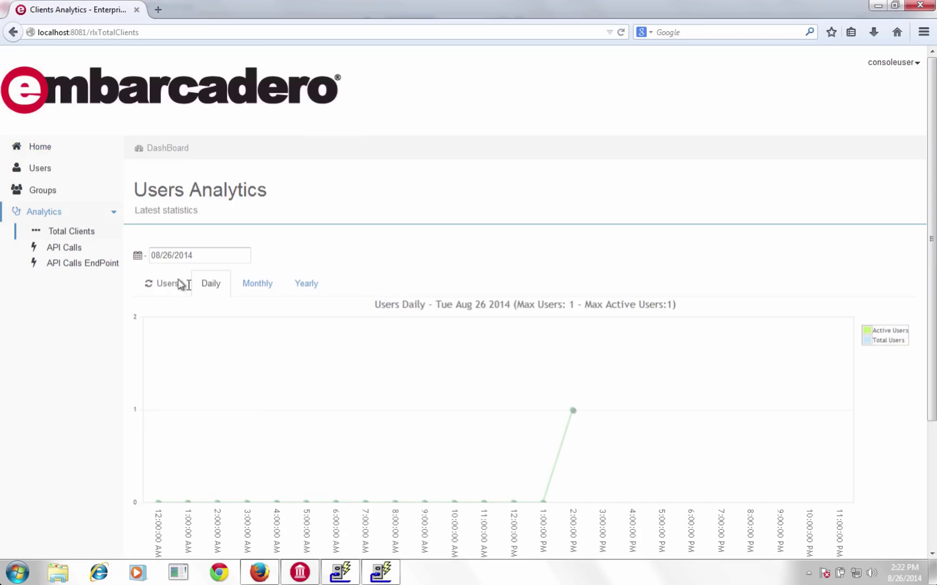
mouse_move(573, 410)
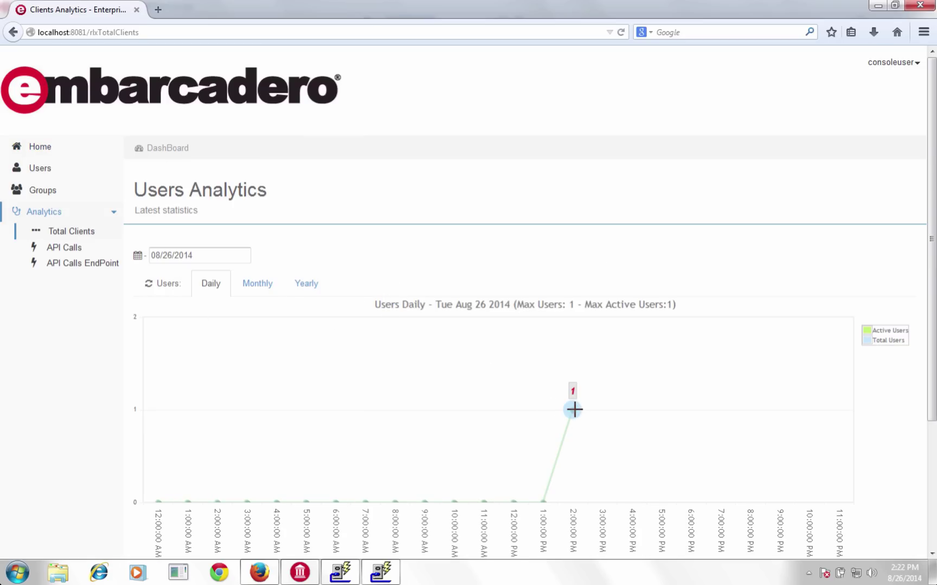
Step: Review the API Calls analytics and the Users and Groups tables, then return to RAD Studio
click(65, 248)
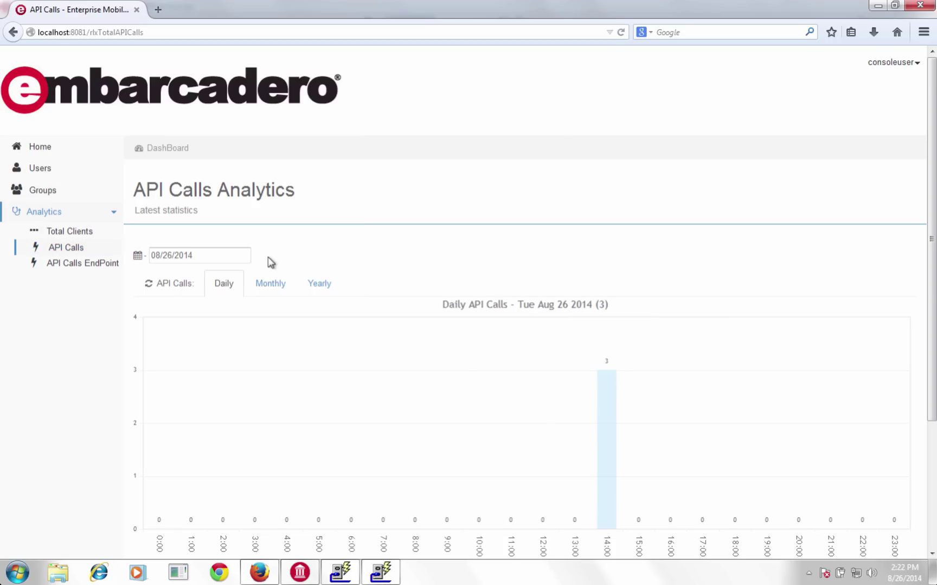
click(67, 149)
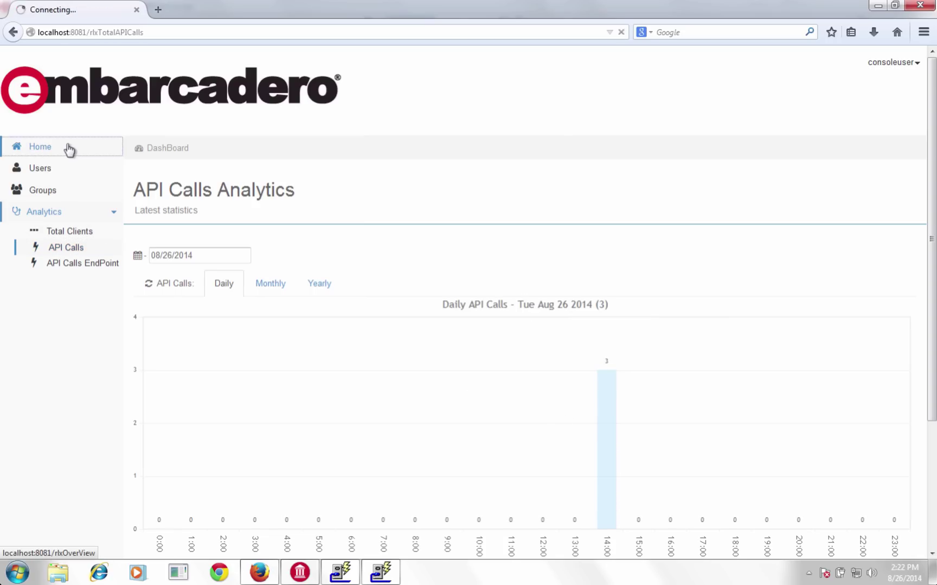
click(41, 168)
click(42, 190)
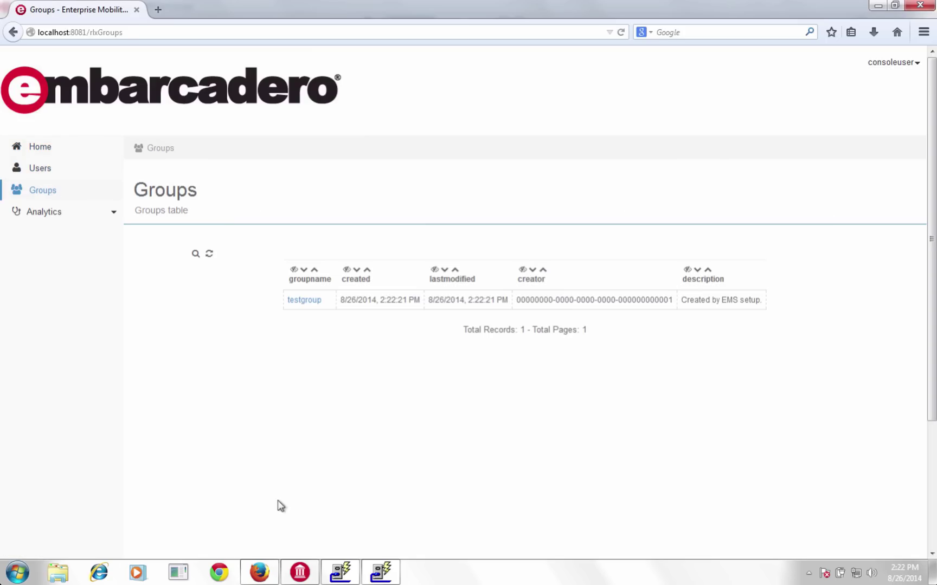
click(300, 573)
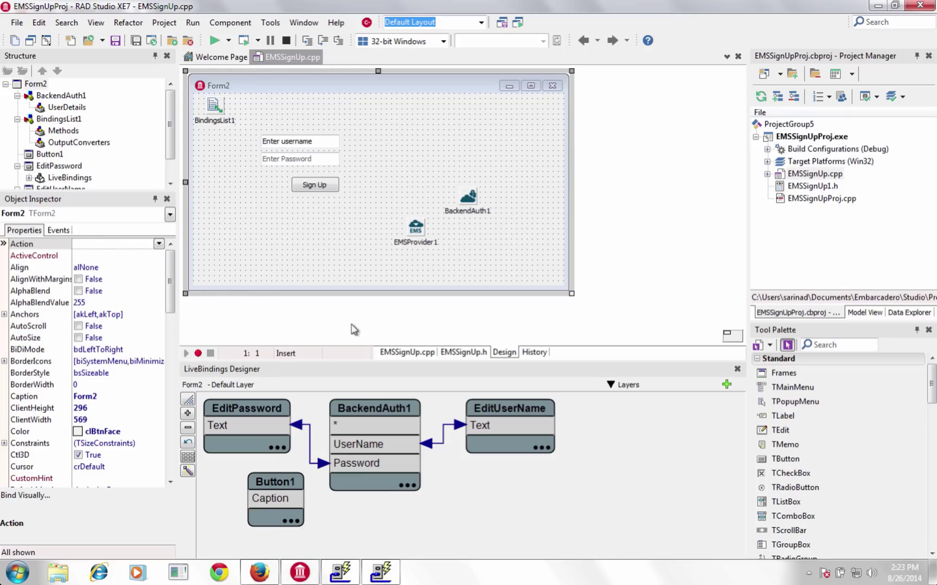
Step: Run EMSSignUp without debugging and sign up the demouser account, dismissing the confirmation
double_click(315, 185)
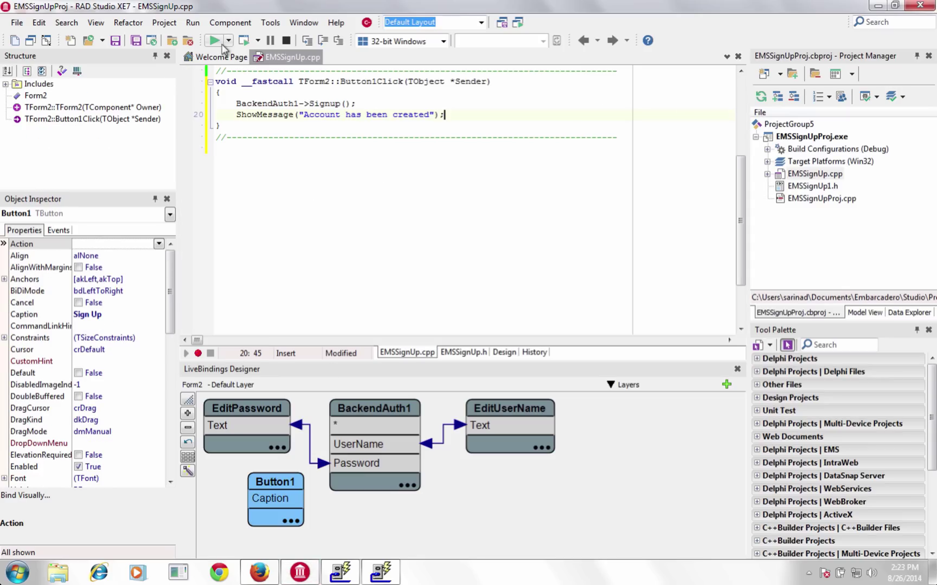
click(212, 41)
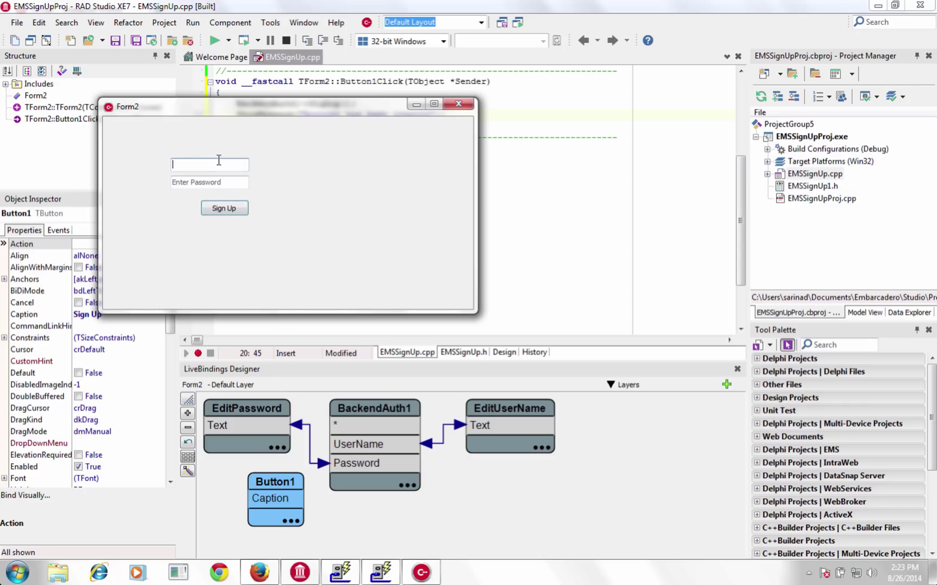
text(demouser)
click(209, 183)
text(123)
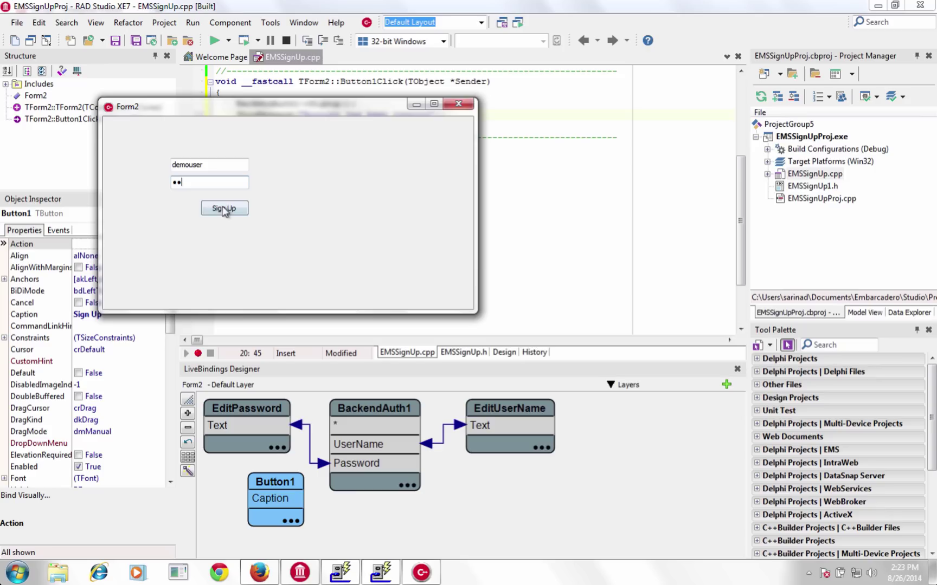
click(223, 208)
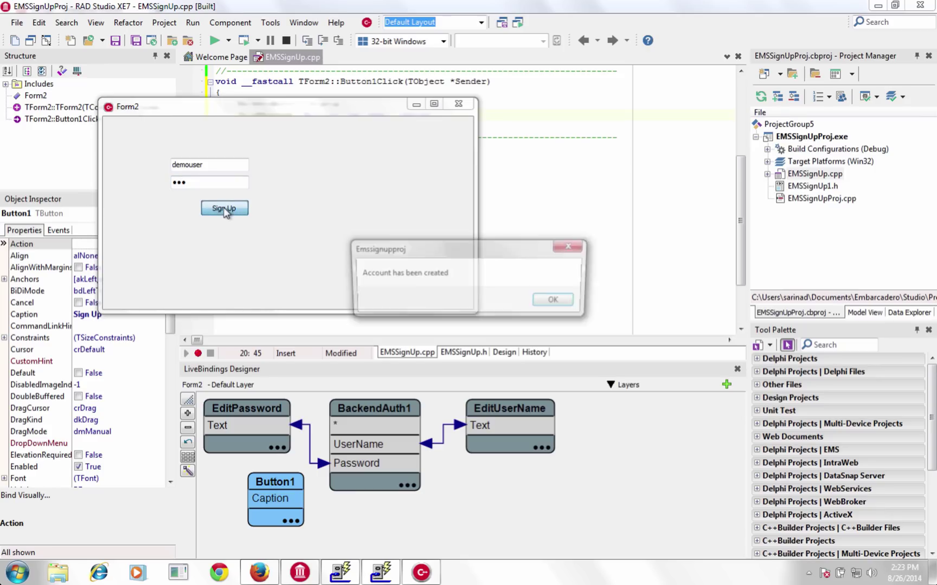
click(553, 300)
Step: Check that demouser appears in the console's Users table, then open API Calls analytics
click(260, 573)
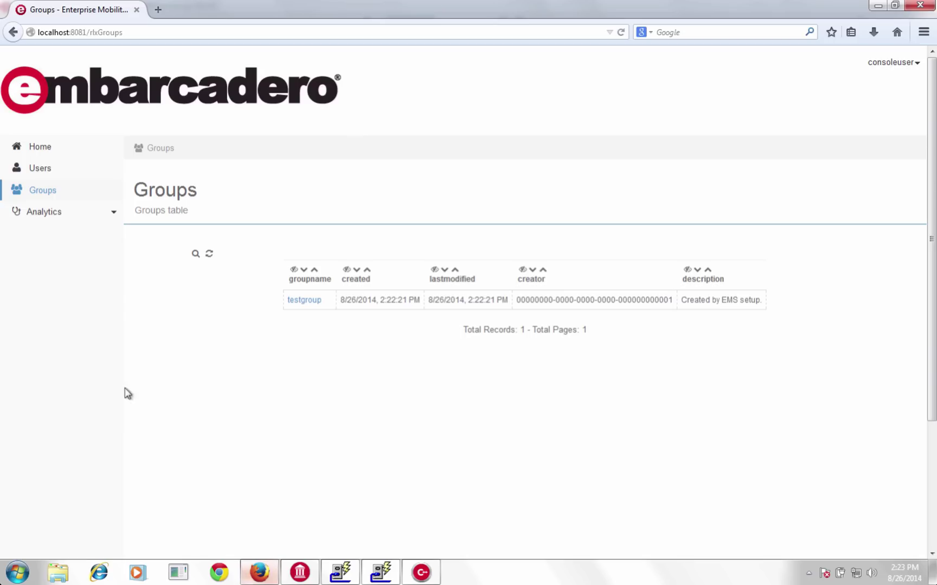
click(41, 168)
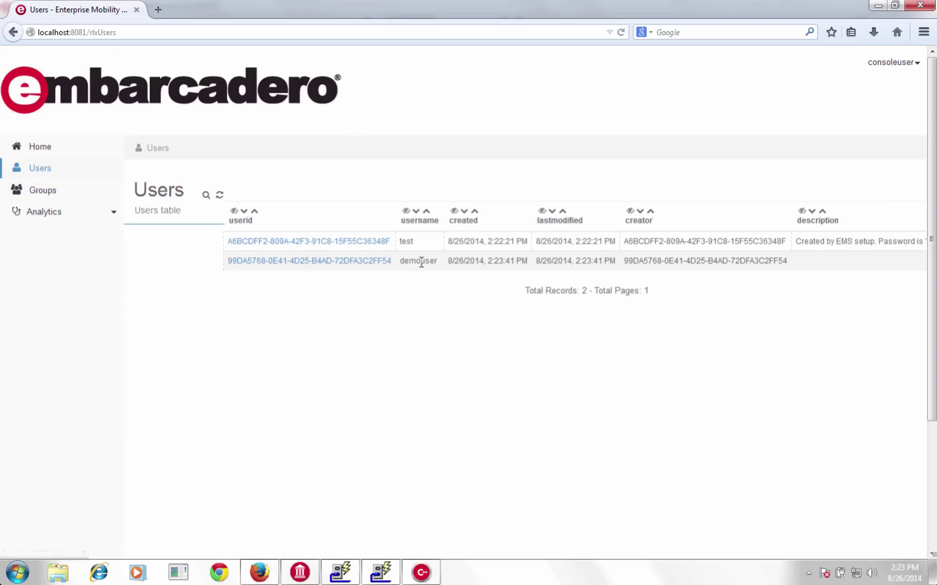
double_click(417, 262)
click(108, 214)
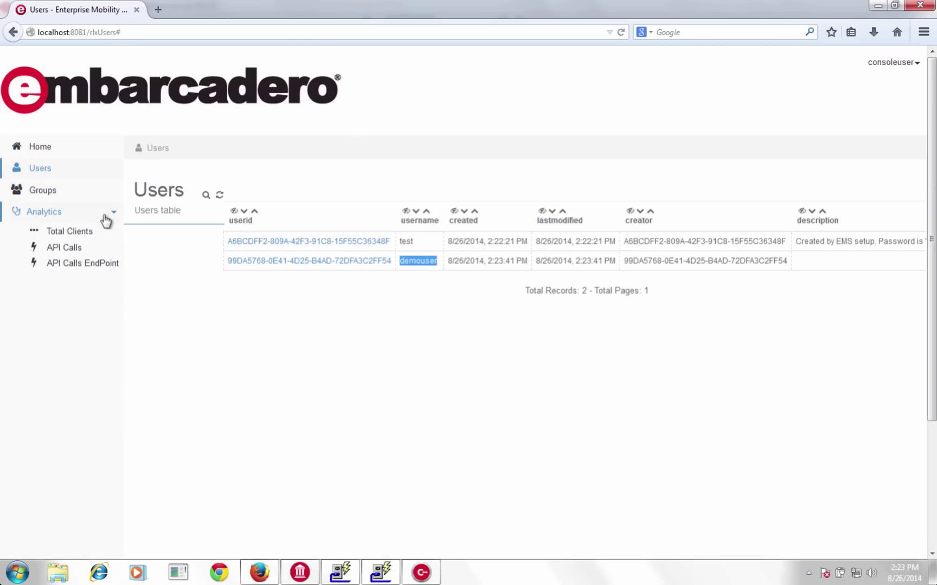
click(66, 248)
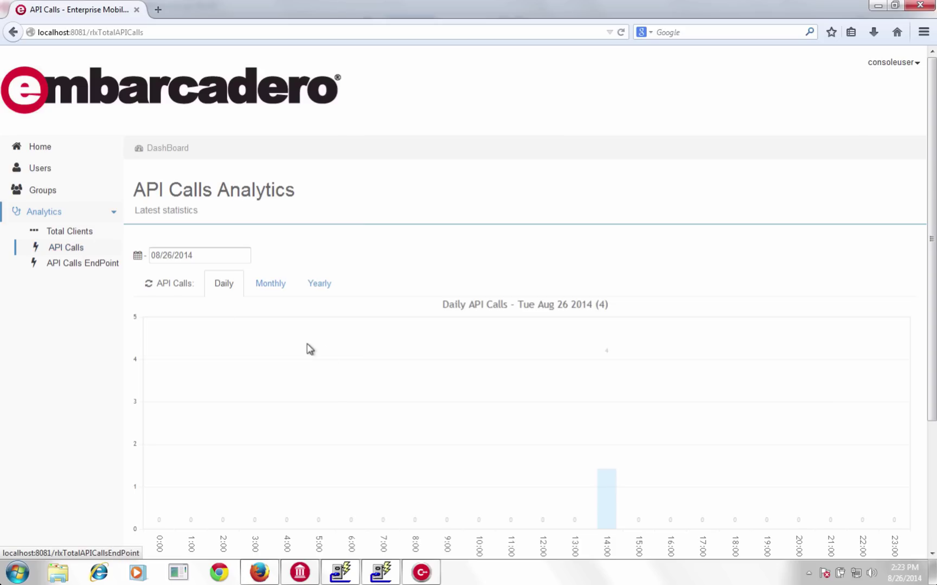